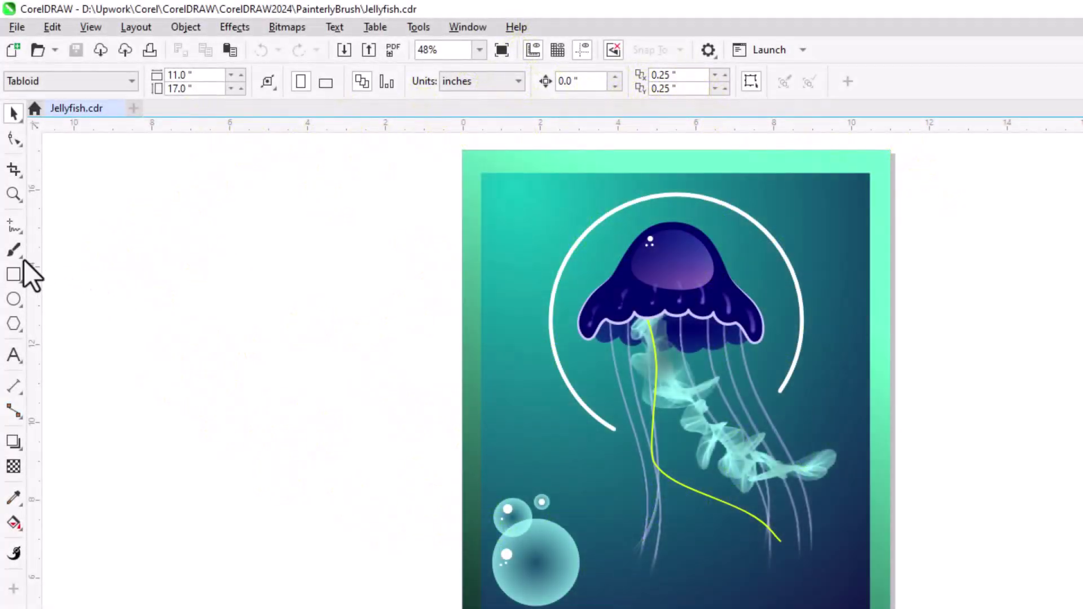
Step: Switch to the Painterly Brush and browse its brush styles, collapsing the Sponges and Pencils categories
click(23, 258)
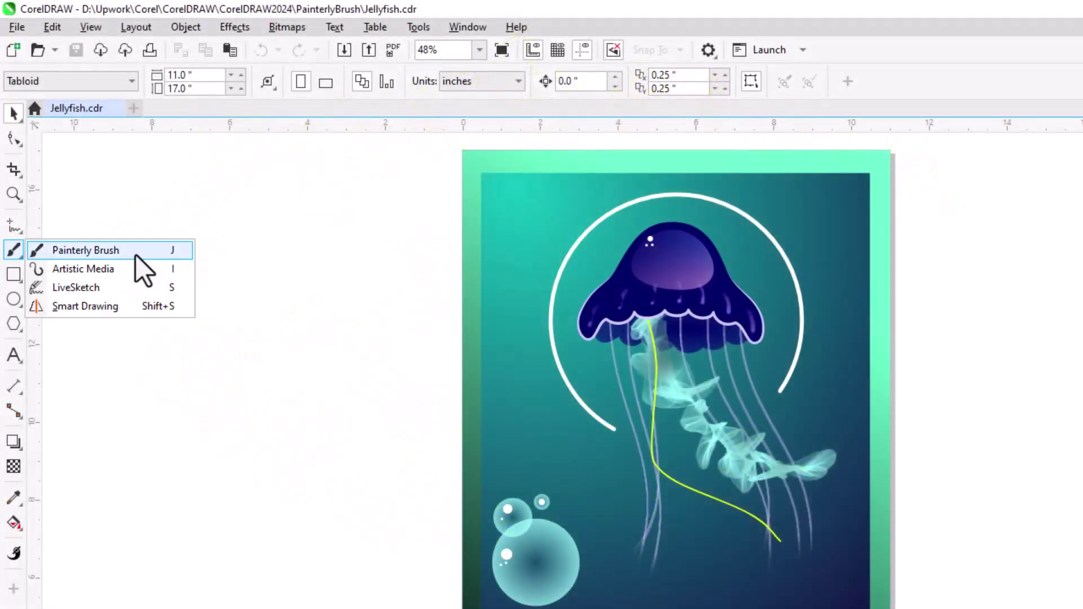
click(136, 255)
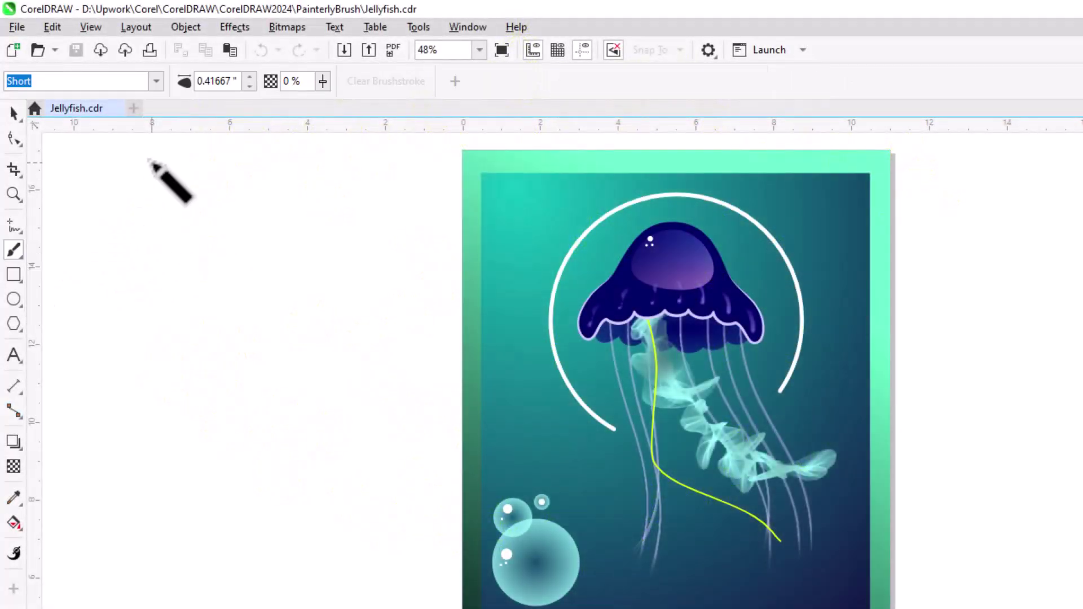
click(156, 81)
drag(181, 110, 186, 282)
scroll(166, 142, up, 3)
click(165, 117)
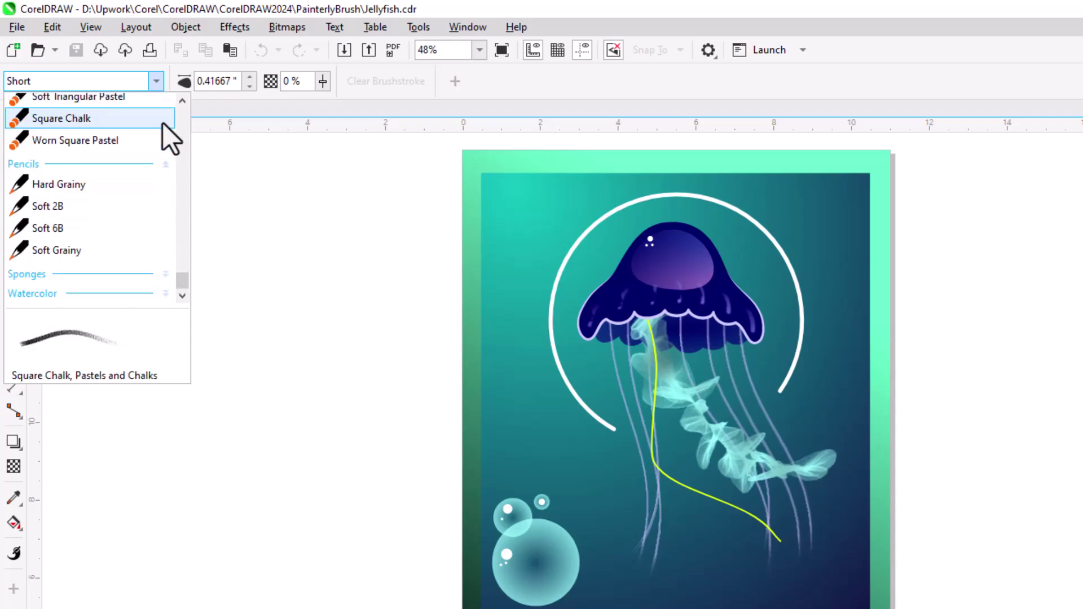
click(166, 164)
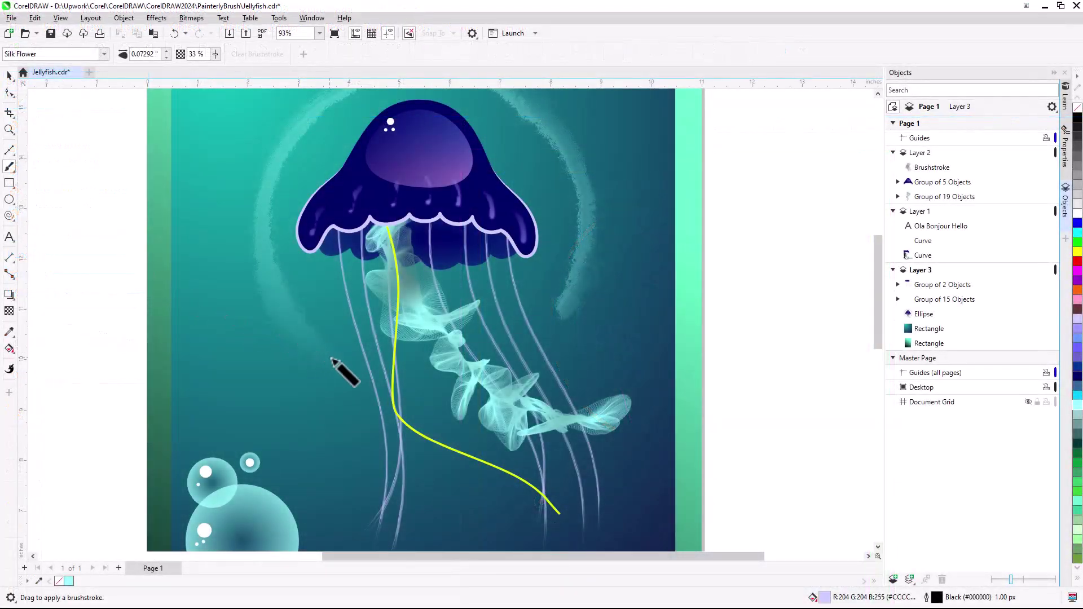
Step: Give the yellow tentacle curve a pale cyan Silk Flower brush, 0.06" wide at 20% transparency
click(427, 439)
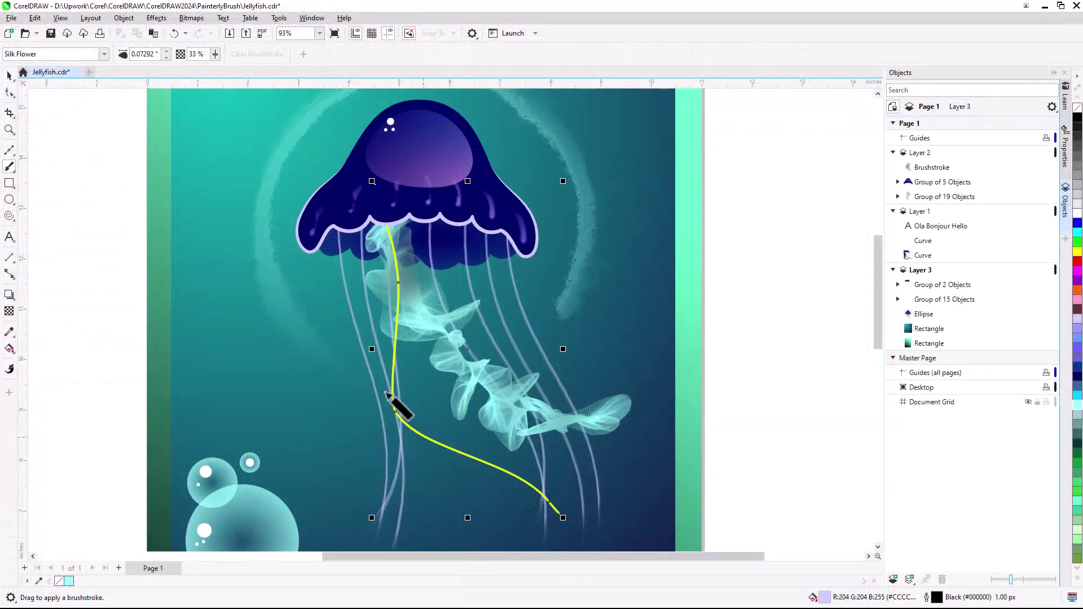
click(104, 53)
mouse_move(123, 82)
mouse_down()
mouse_move(124, 133)
mouse_move(70, 140)
mouse_up()
click(70, 140)
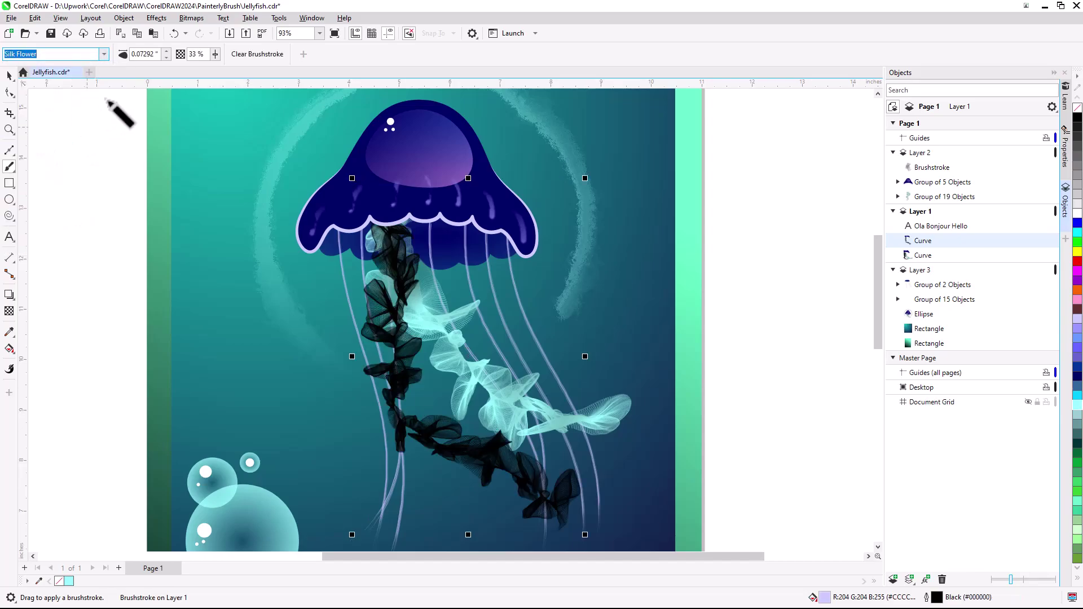
text(0.06)
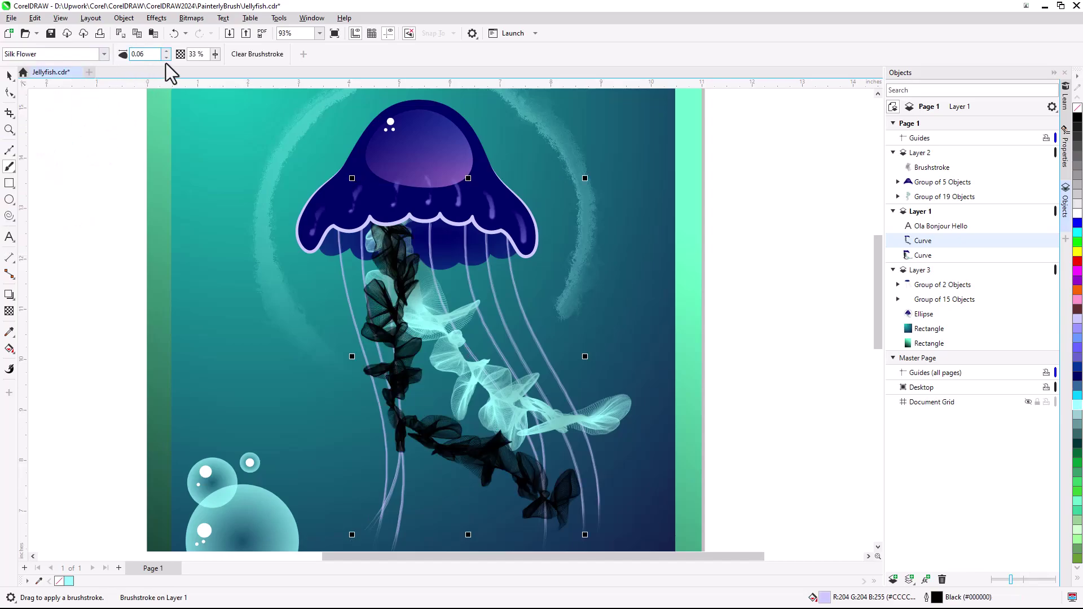
key(Tab)
text(20)
key(Tab)
right_click(1078, 407)
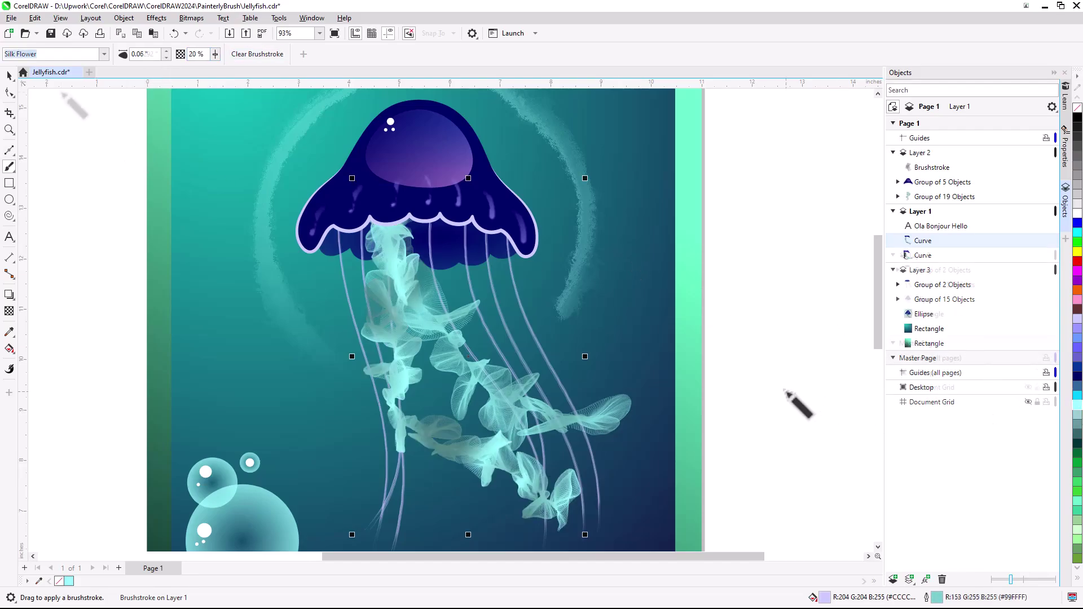
Step: Paint a second Silk Flower tentacle stroke across the jellyfish
click(93, 58)
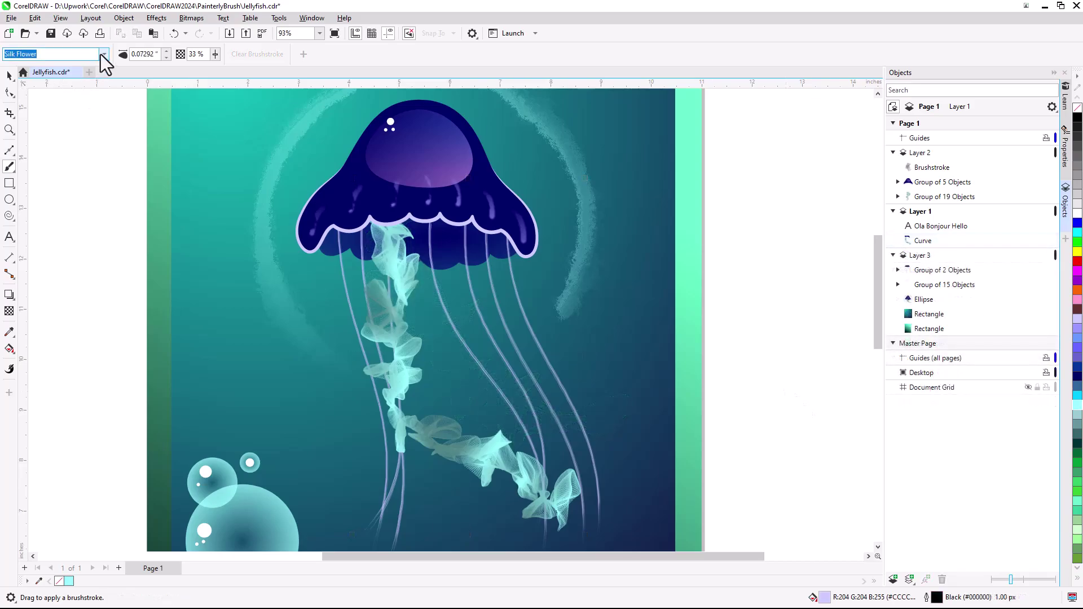
click(102, 55)
click(78, 144)
mouse_move(415, 226)
mouse_down()
mouse_move(458, 252)
mouse_move(483, 369)
mouse_move(580, 402)
mouse_move(618, 387)
mouse_up()
Step: Reshape the tentacle's nodes and lower end, then scale it shorter and wider
key(Escape)
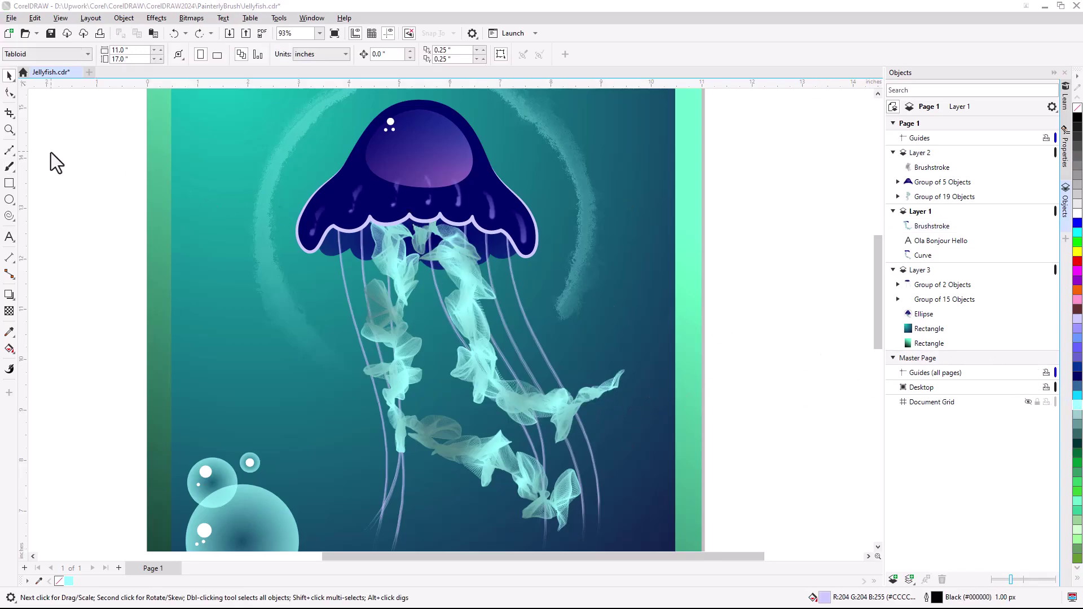
key(F10)
click(394, 265)
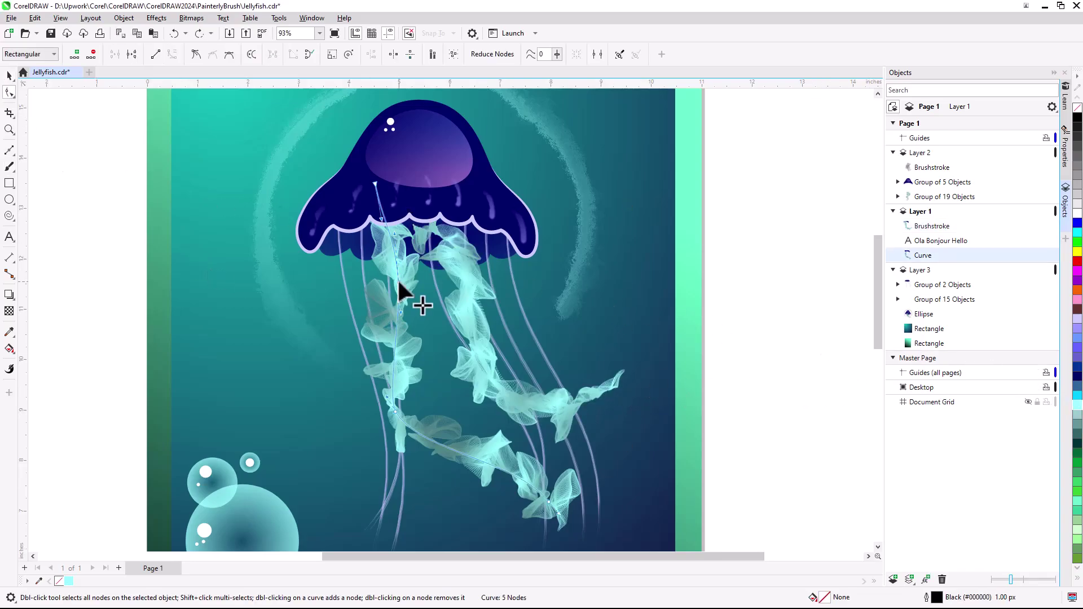
mouse_move(397, 278)
mouse_down()
mouse_move(379, 309)
mouse_move(386, 399)
mouse_move(362, 404)
mouse_up()
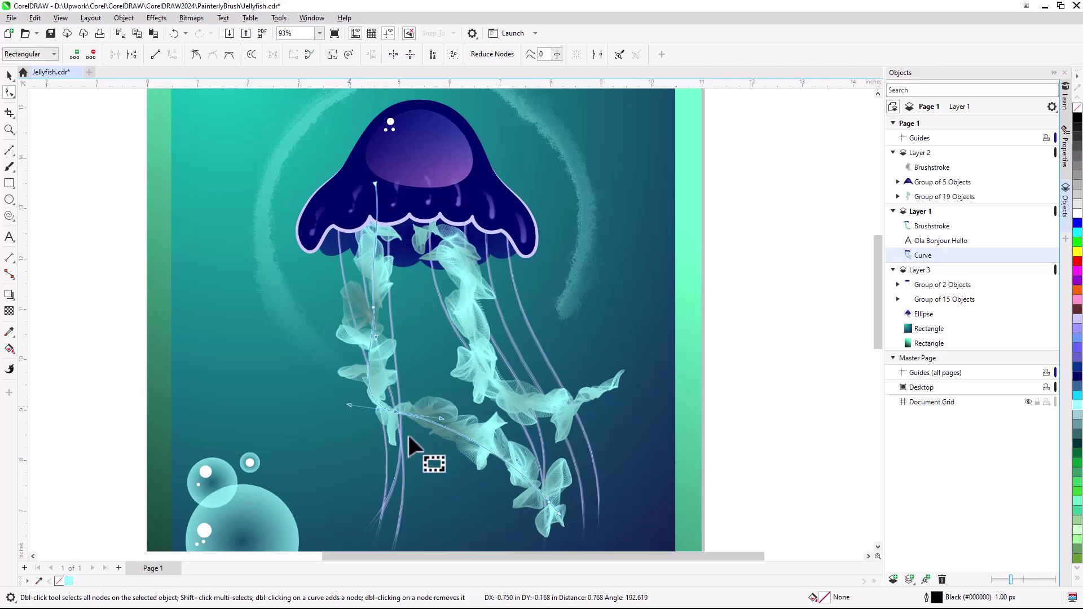
mouse_move(547, 502)
mouse_down()
mouse_move(515, 508)
mouse_move(551, 524)
mouse_move(529, 520)
mouse_up()
click(9, 75)
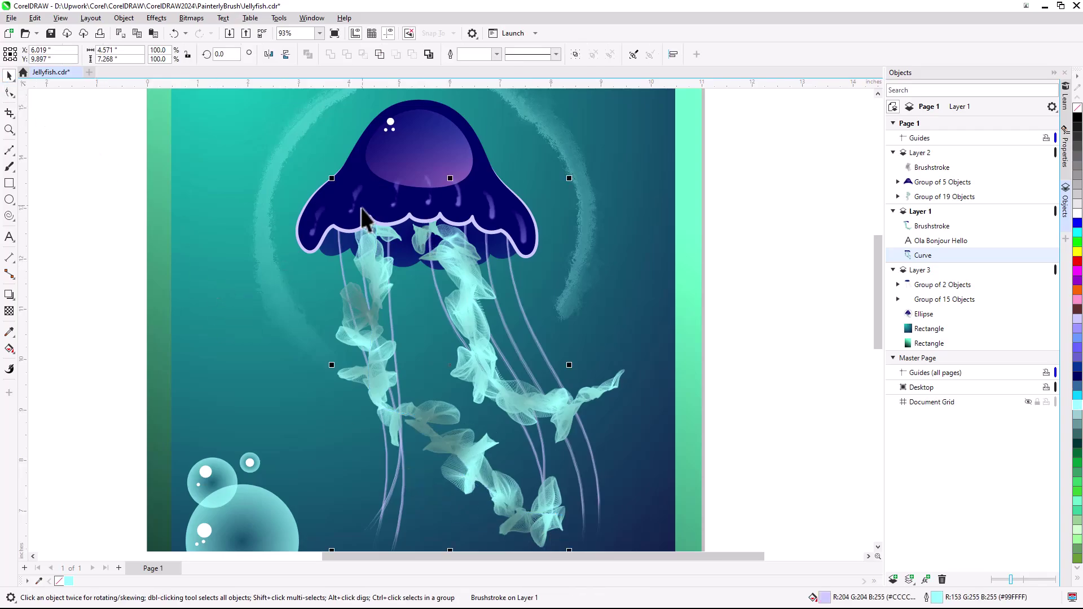
drag(452, 550, 452, 515)
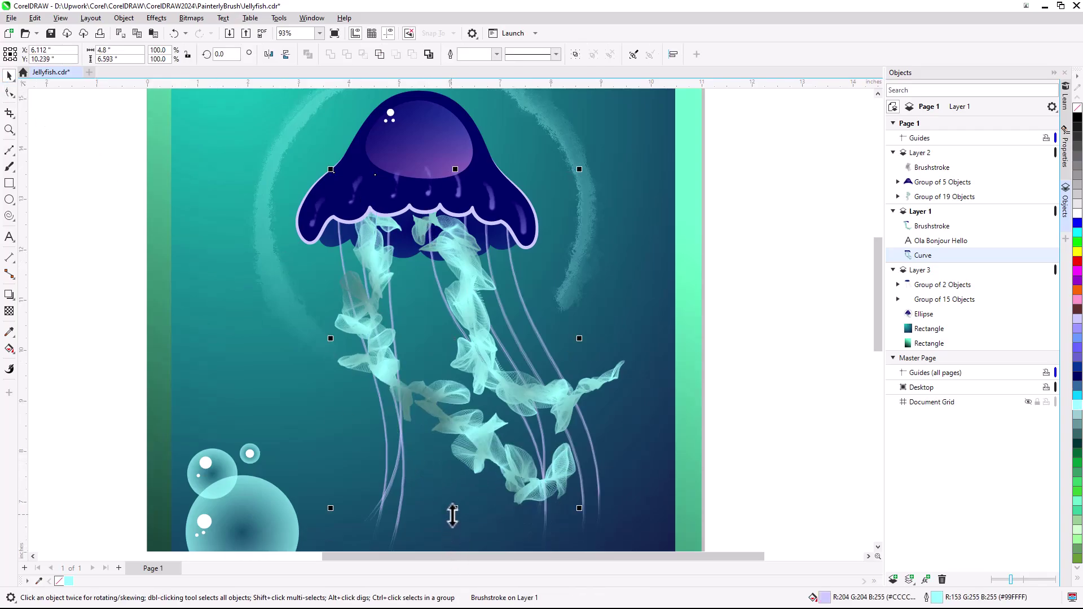
drag(331, 338, 305, 341)
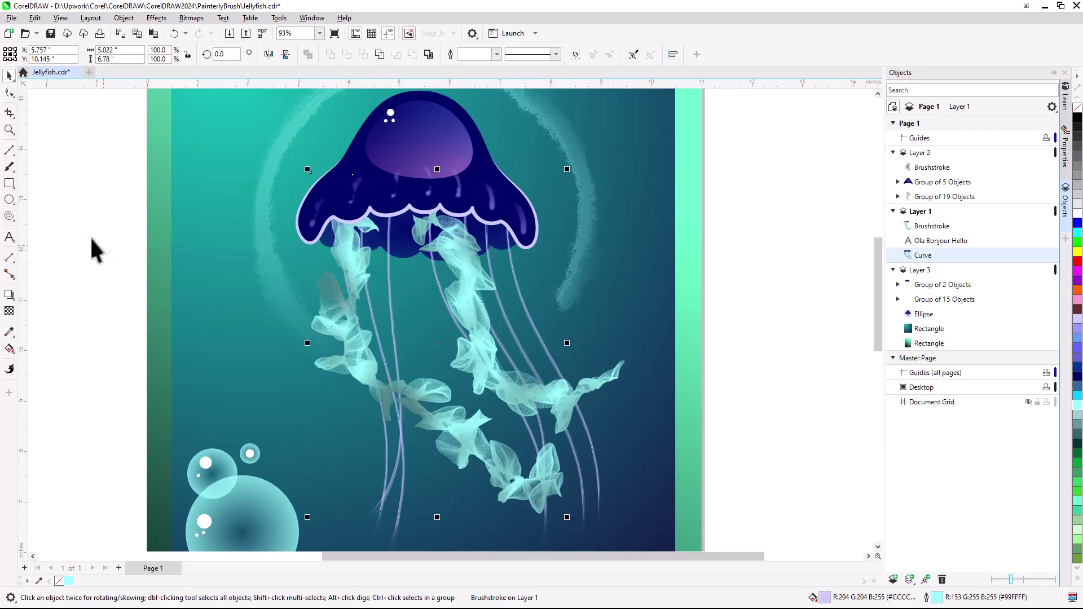
Step: Clear the Silk Flower brushstroke from the tentacle and check its outline width
click(9, 167)
click(248, 57)
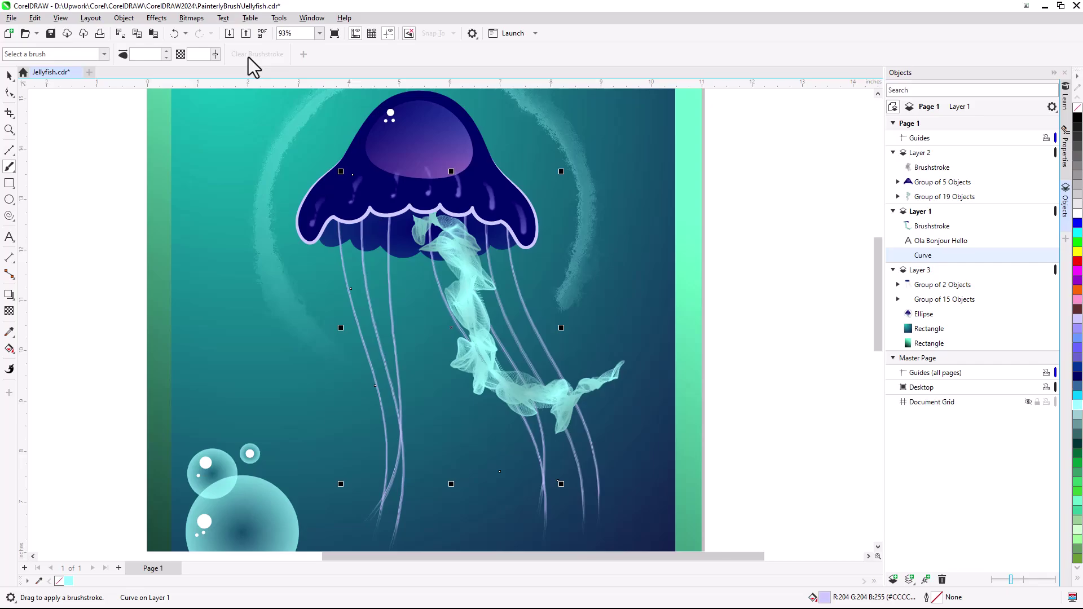
click(9, 75)
click(353, 55)
click(337, 80)
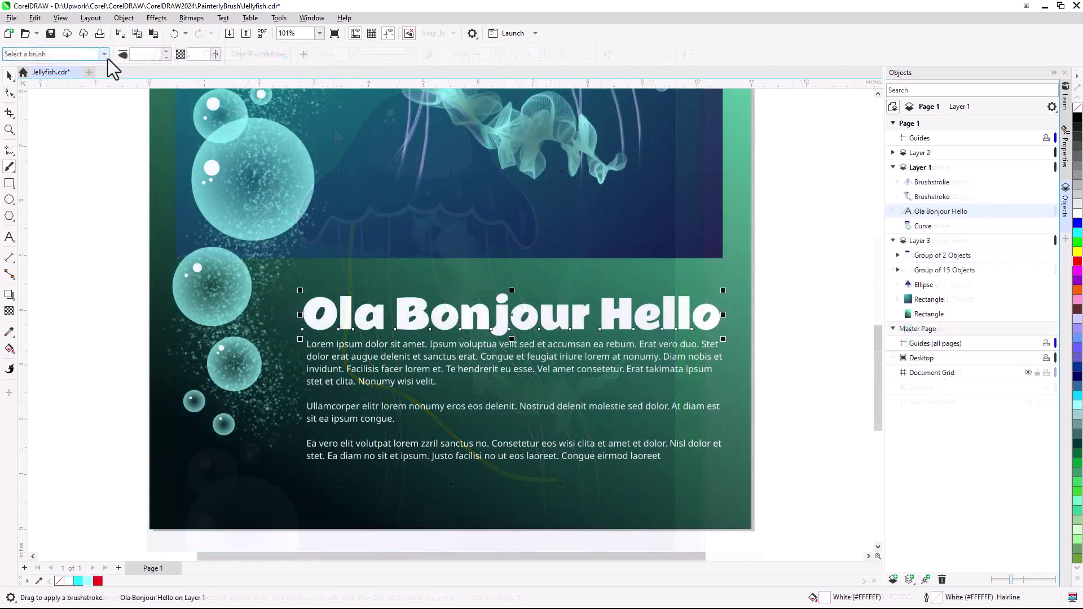
Step: Apply the white Fairy Dust brush from Digital Effects to the heading at 54% transparency
click(104, 53)
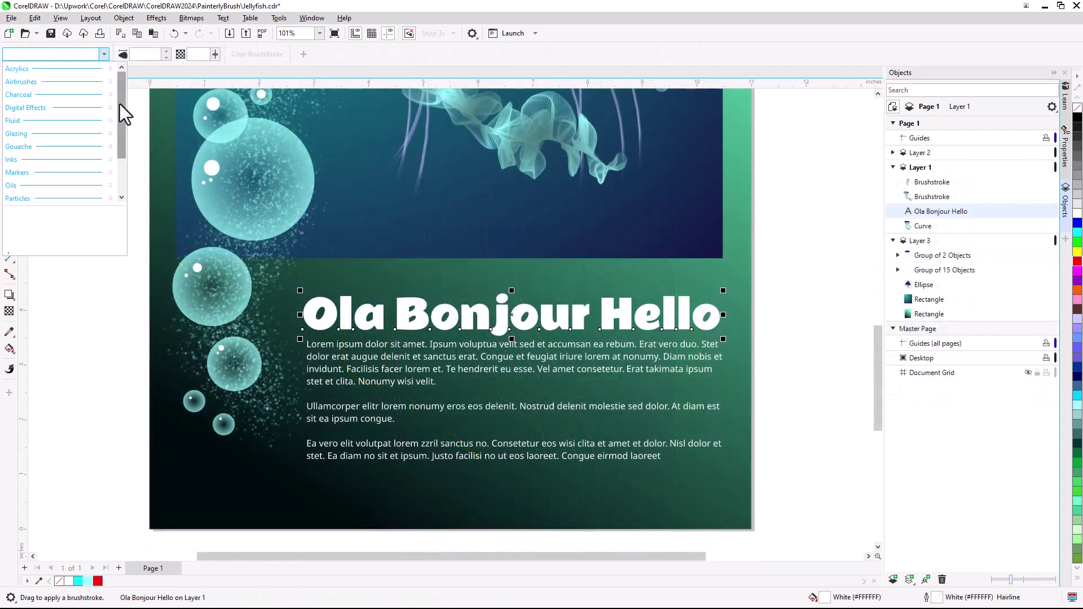
click(110, 107)
click(68, 136)
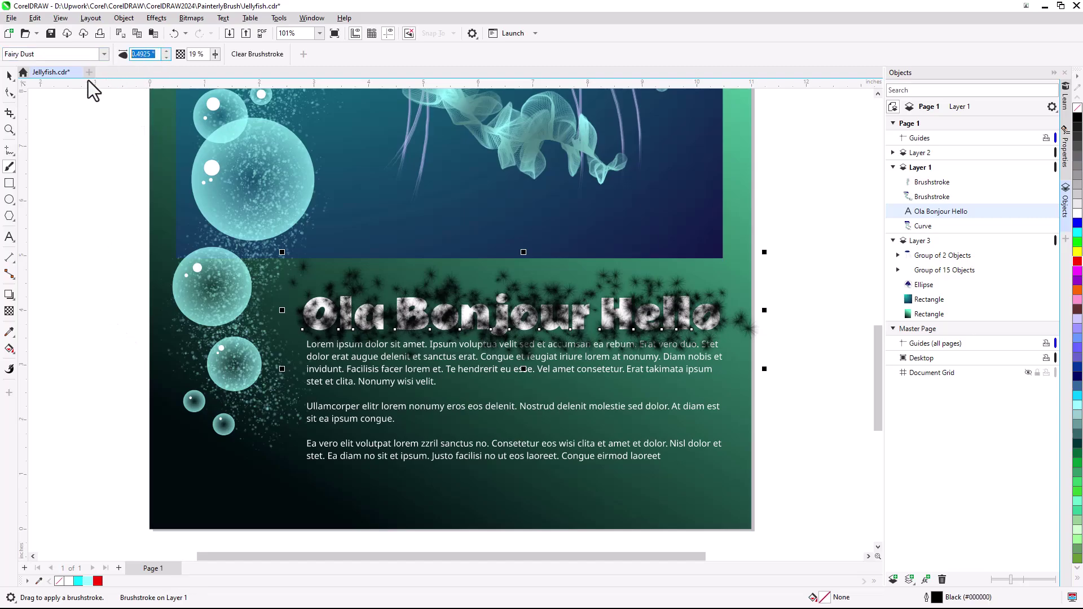
text(54)
key(Return)
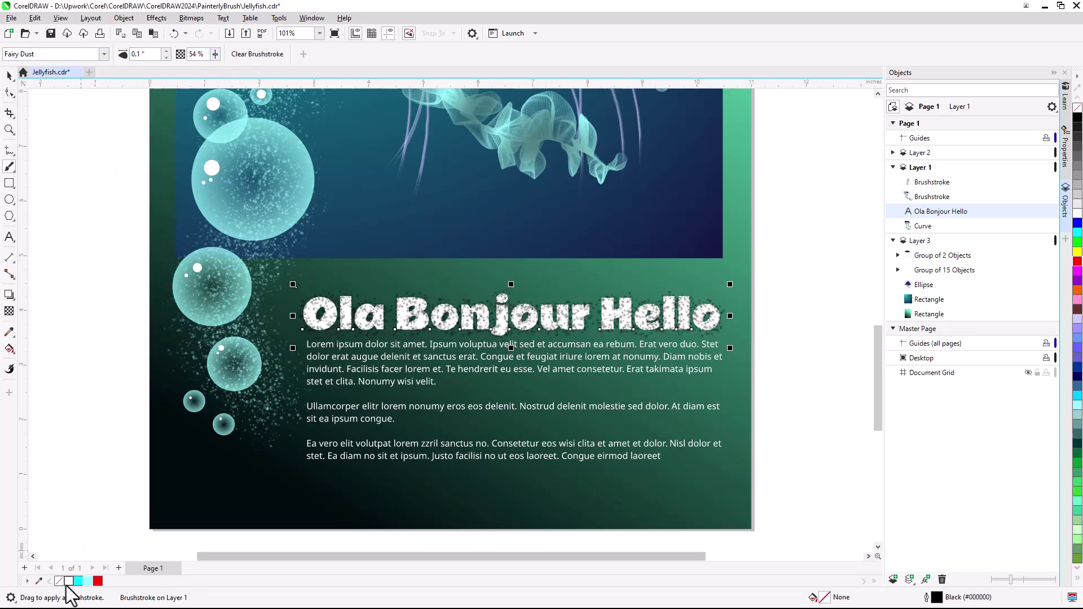
right_click(69, 581)
Step: Add an H before 'Ola' so the heading reads 'Hola Bonjour Hello'
click(9, 237)
click(430, 314)
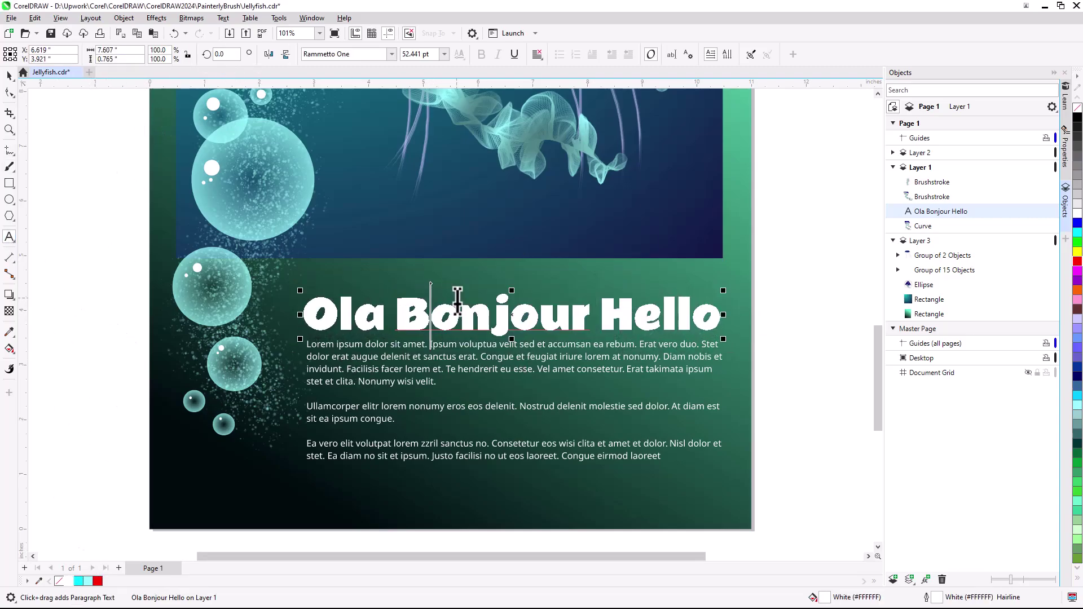
text(Ho)
key(Escape)
click(779, 288)
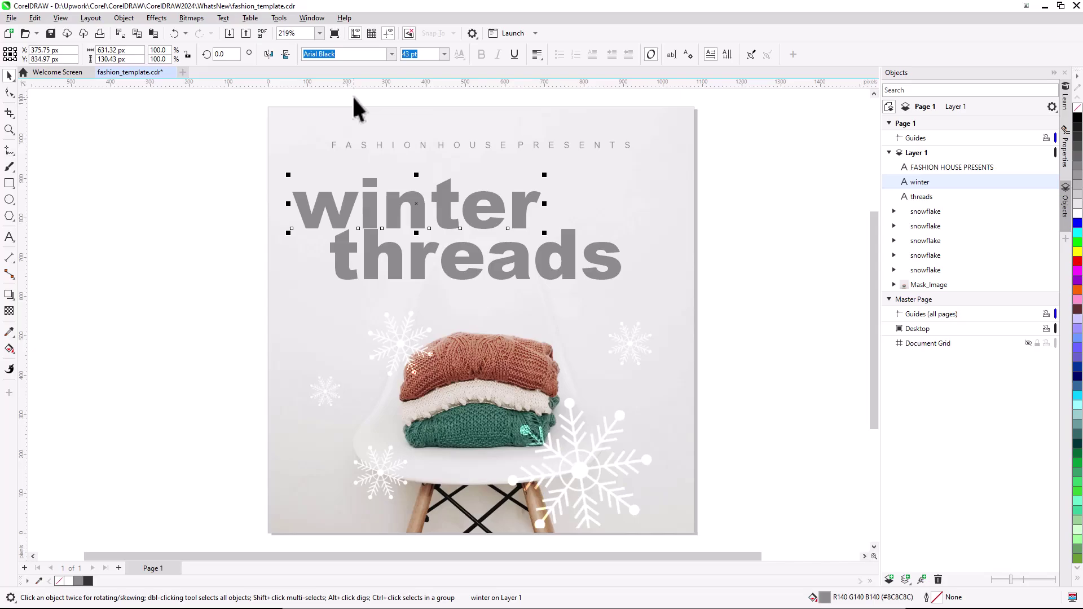
Step: Change the word 'winter' from Arial Black to Arvo Bold using the font list
click(390, 54)
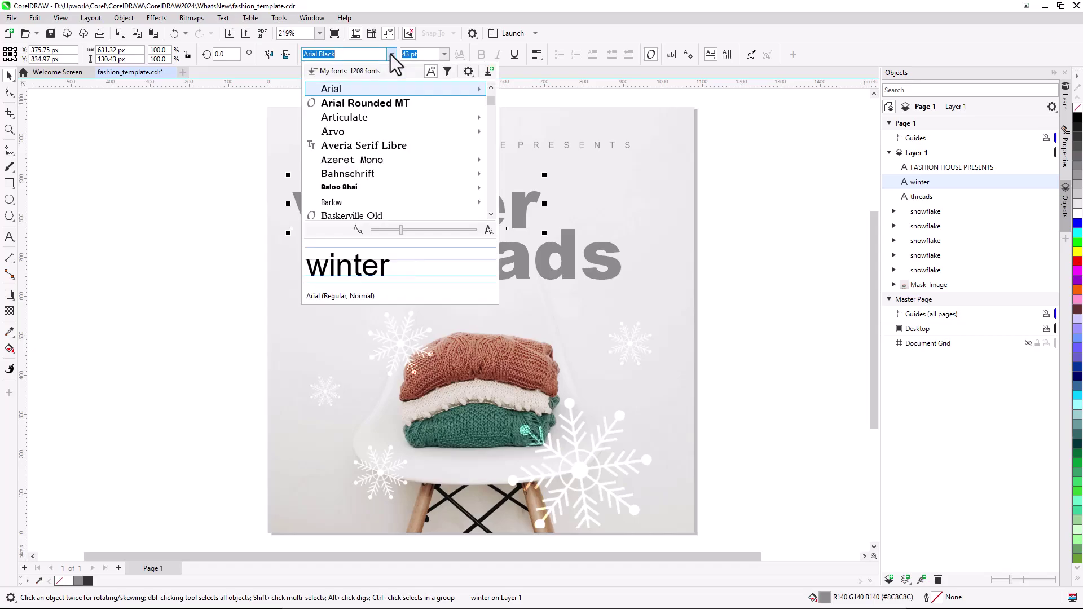
click(468, 72)
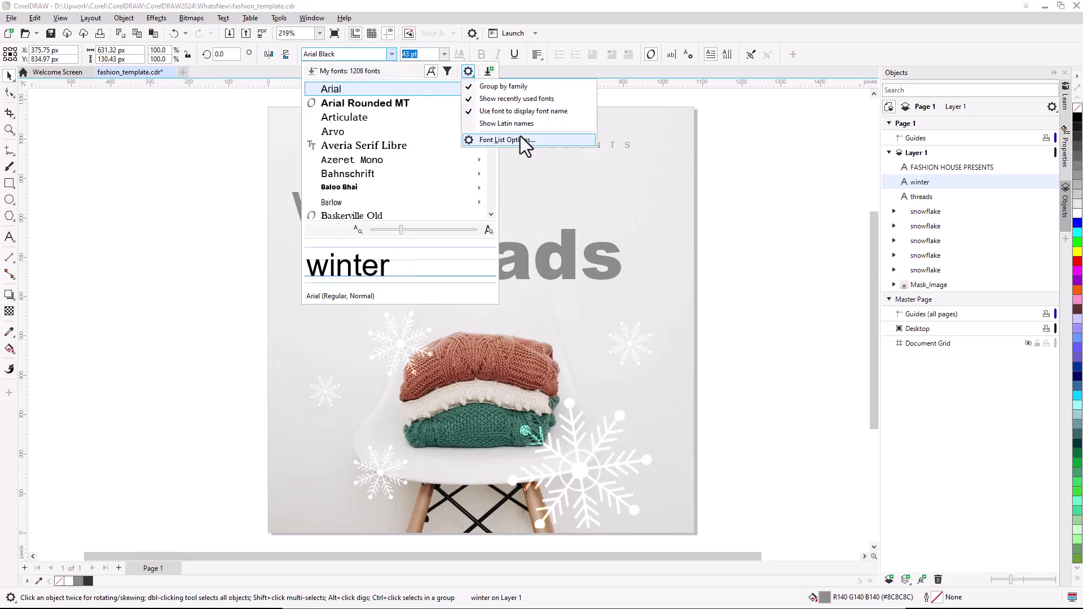
click(544, 141)
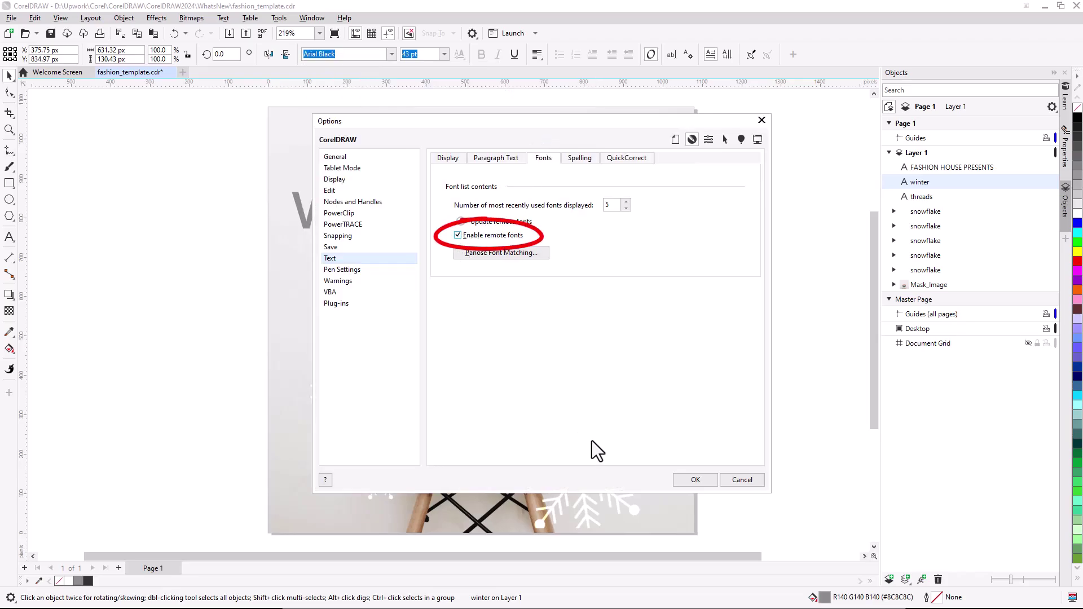
click(696, 480)
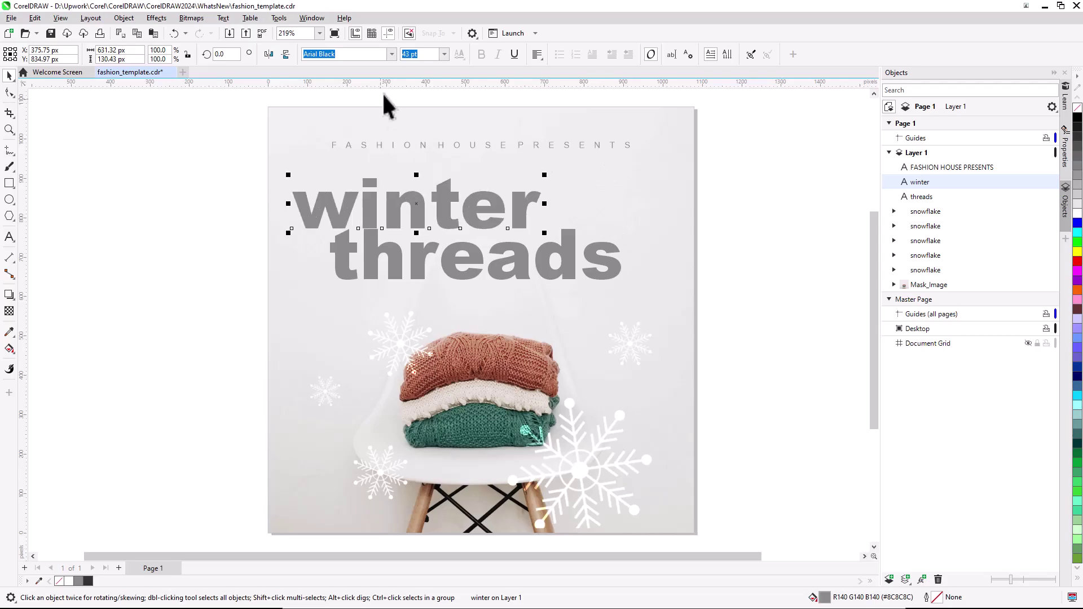
click(391, 54)
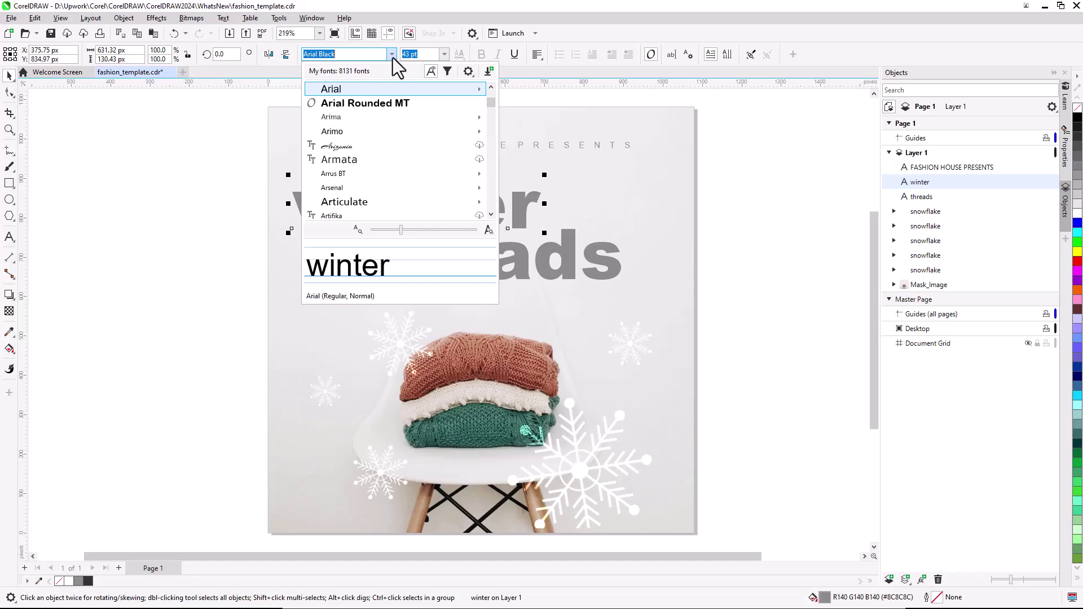
scroll(491, 213, down, 2)
mouse_move(408, 174)
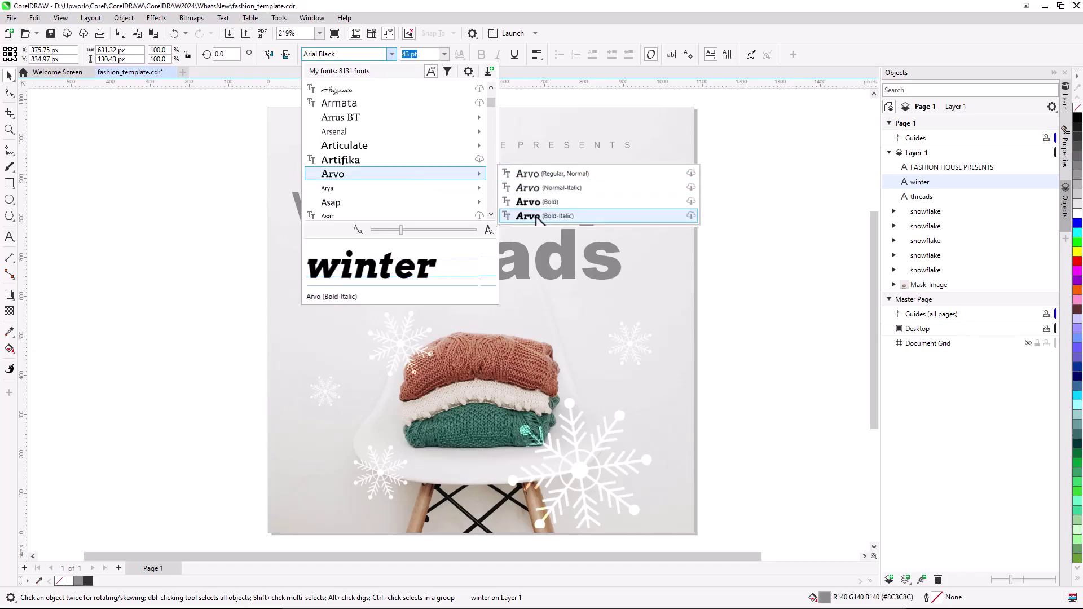
click(550, 205)
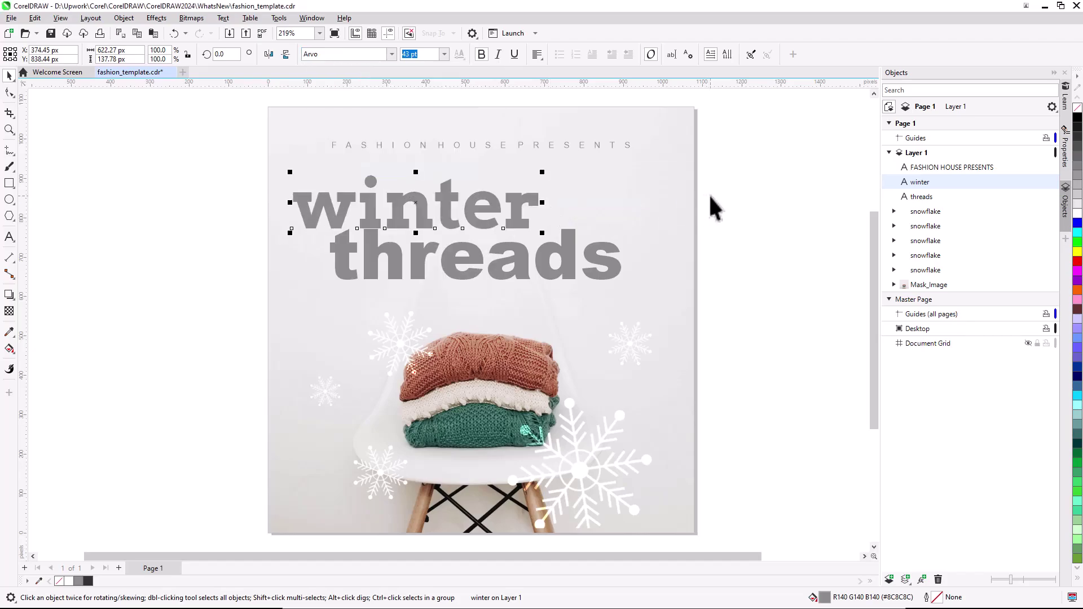
Step: Turn on 'Hide remote fonts' in the font list filter, then close the filter and list
click(391, 54)
mouse_move(422, 112)
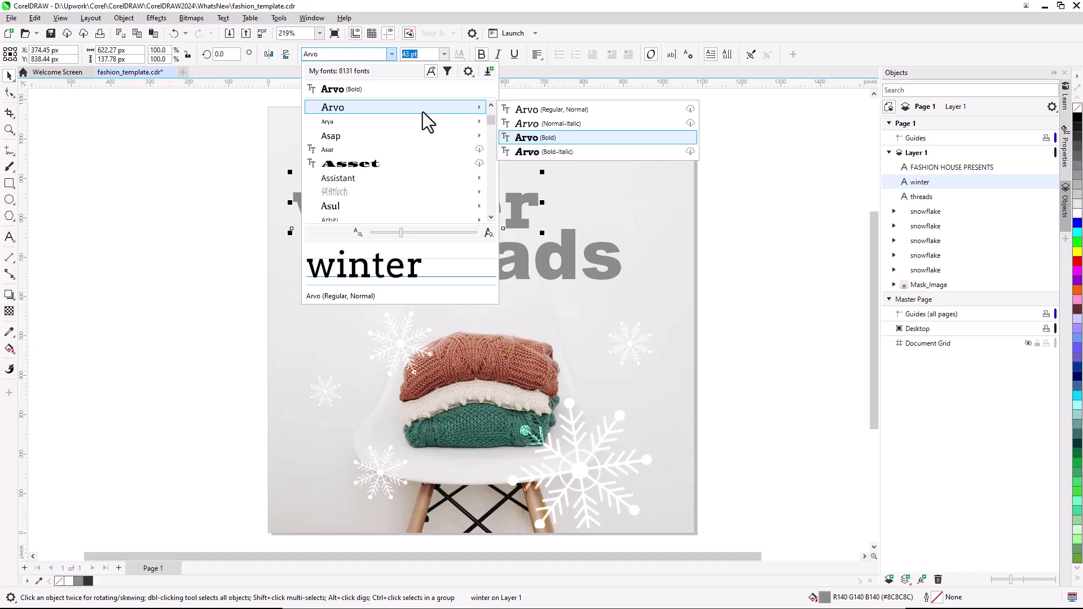
click(449, 73)
click(484, 102)
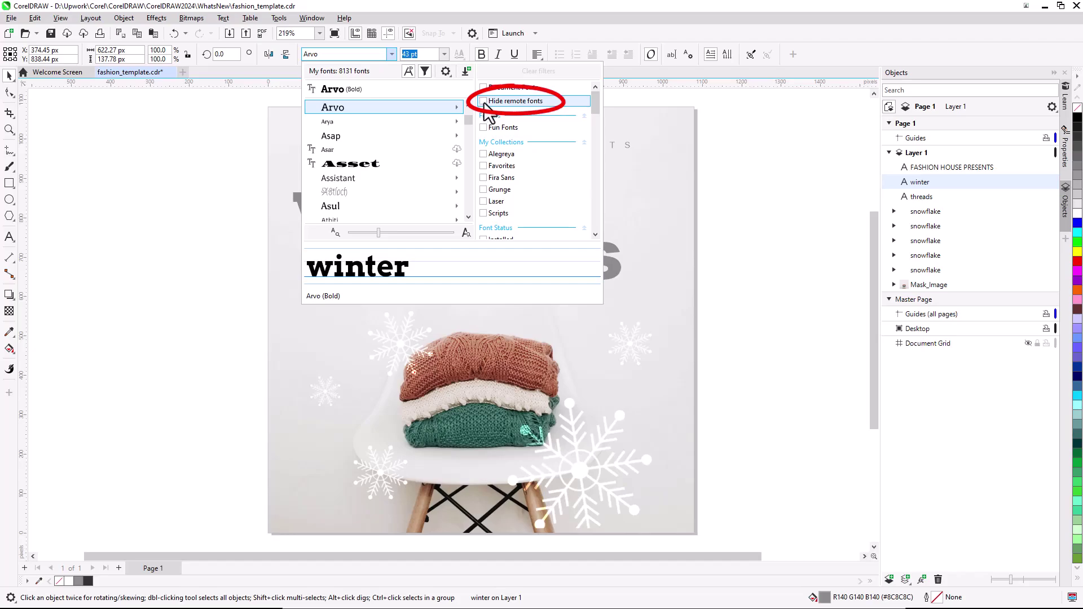
click(424, 72)
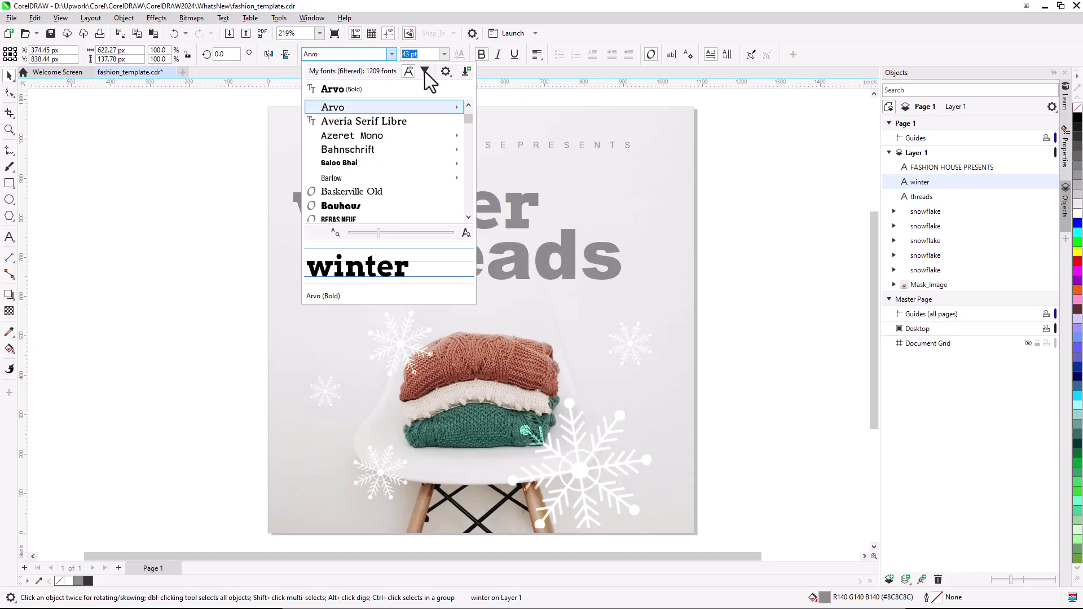
click(246, 134)
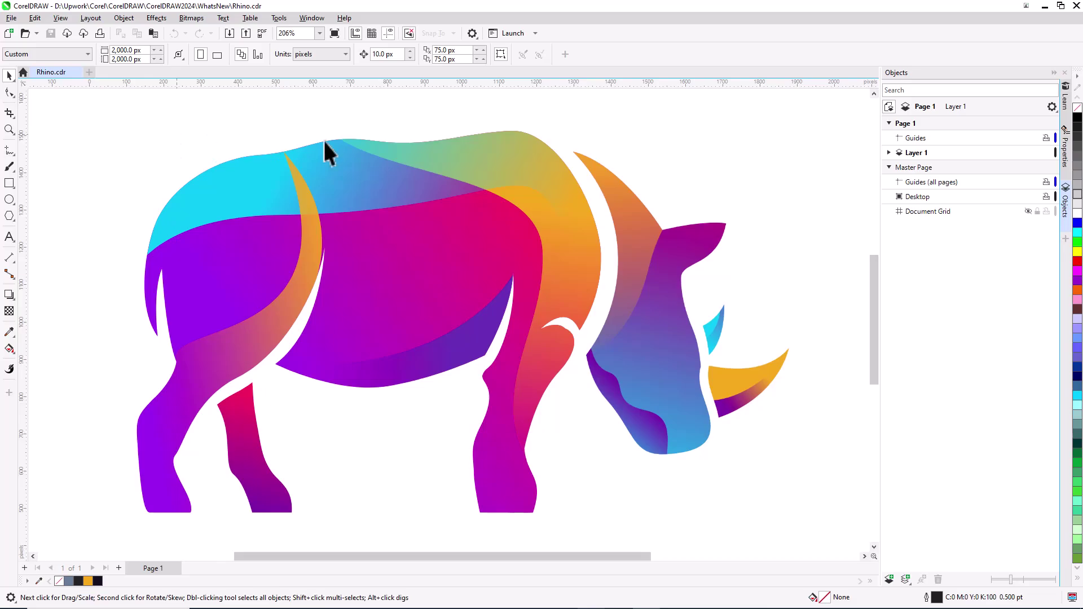
Step: Apply the Creative > Crystallize effect to the rhino's head with size 60
click(673, 317)
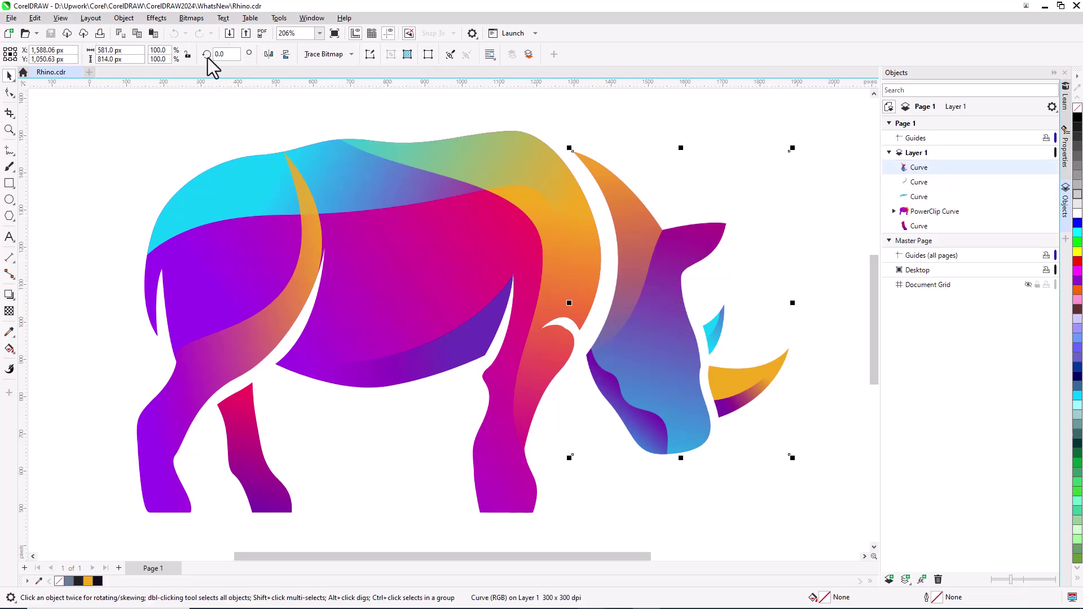
click(157, 18)
mouse_move(204, 148)
click(299, 164)
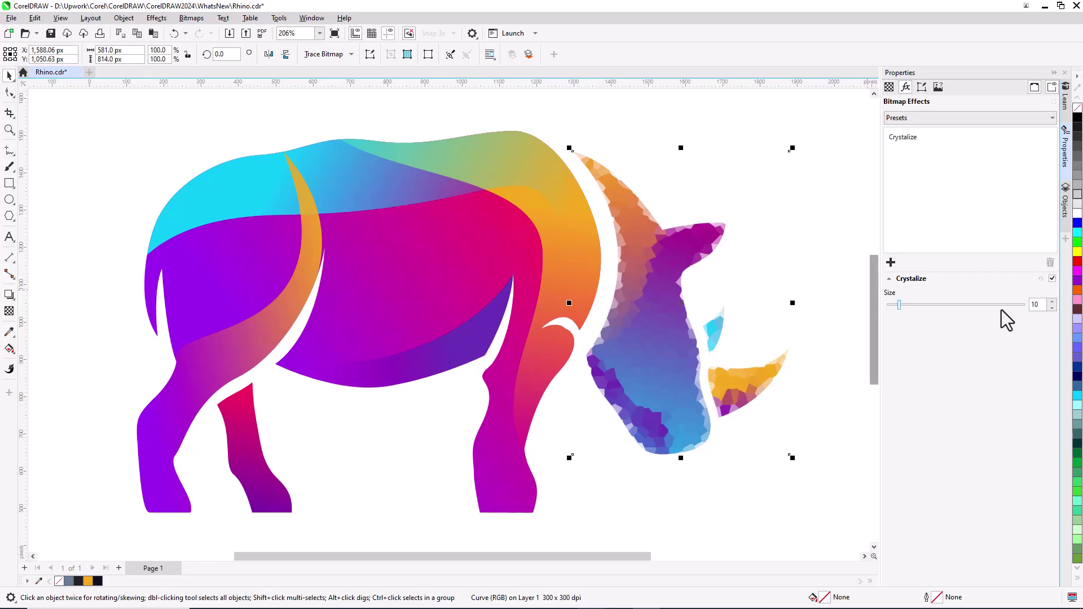
double_click(1037, 304)
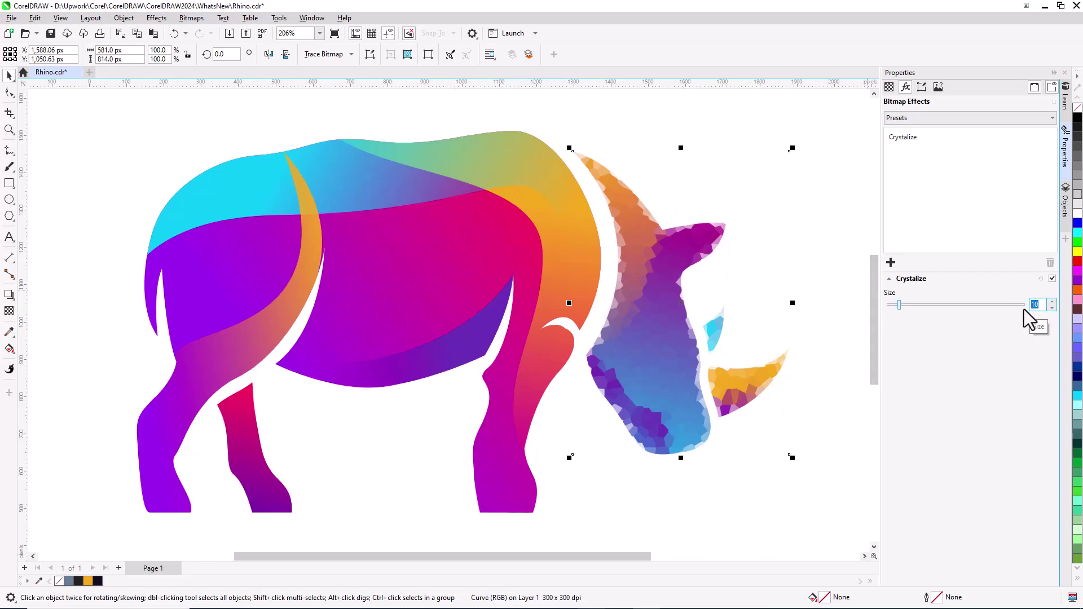
text(60)
key(Return)
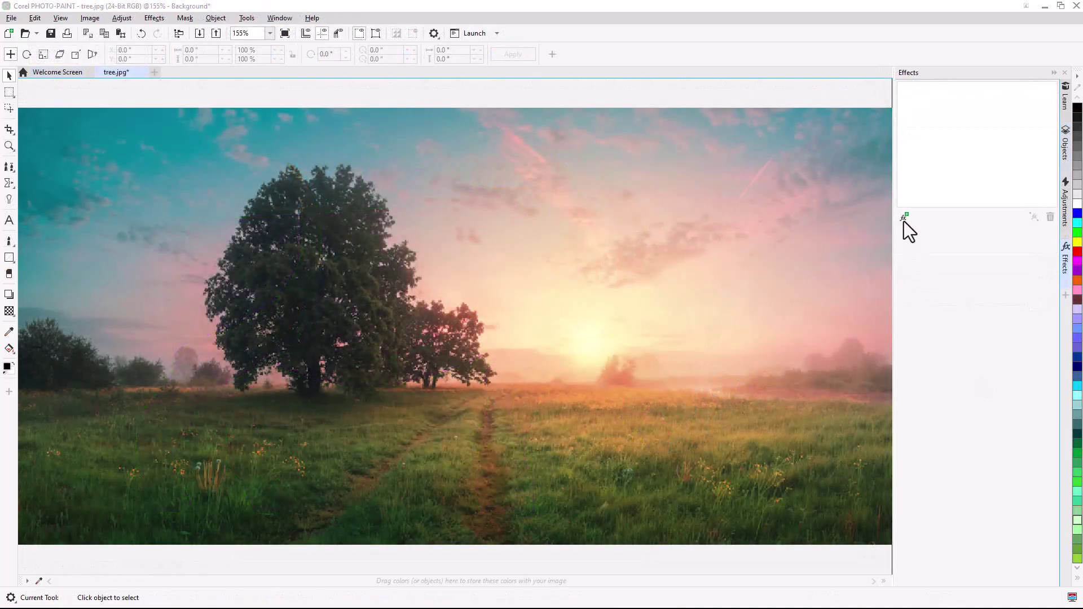
Step: Add an Art Strokes Dabble effect with size 3 and randomization 2
click(904, 221)
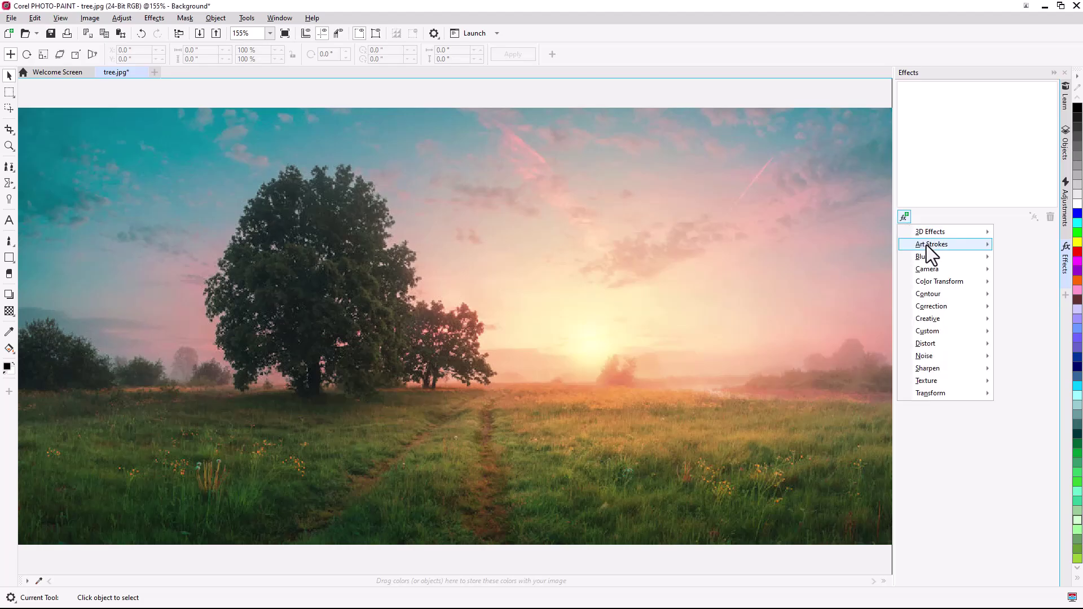
mouse_move(926, 245)
click(855, 296)
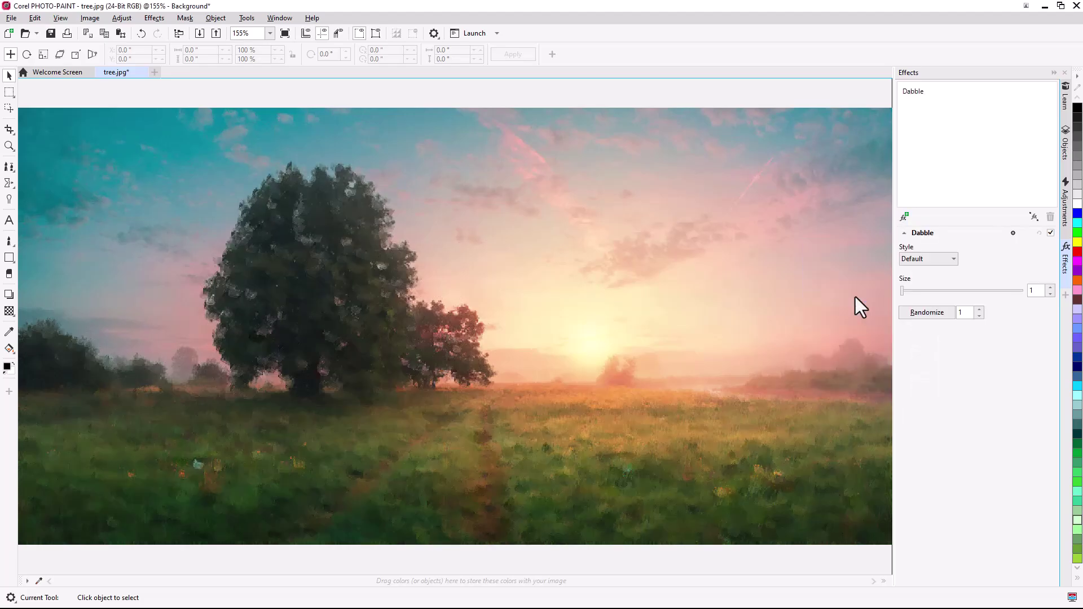
click(1051, 287)
click(1050, 287)
click(980, 309)
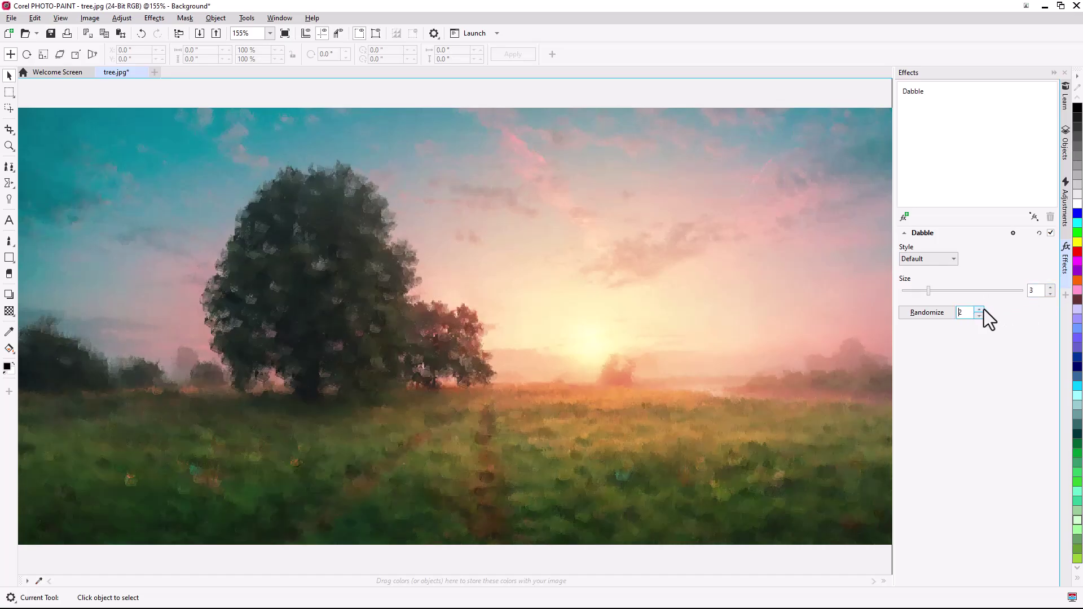
Step: Add a Canvas texture, move Dabble above it, reset Dabble, and merge the effects
click(905, 218)
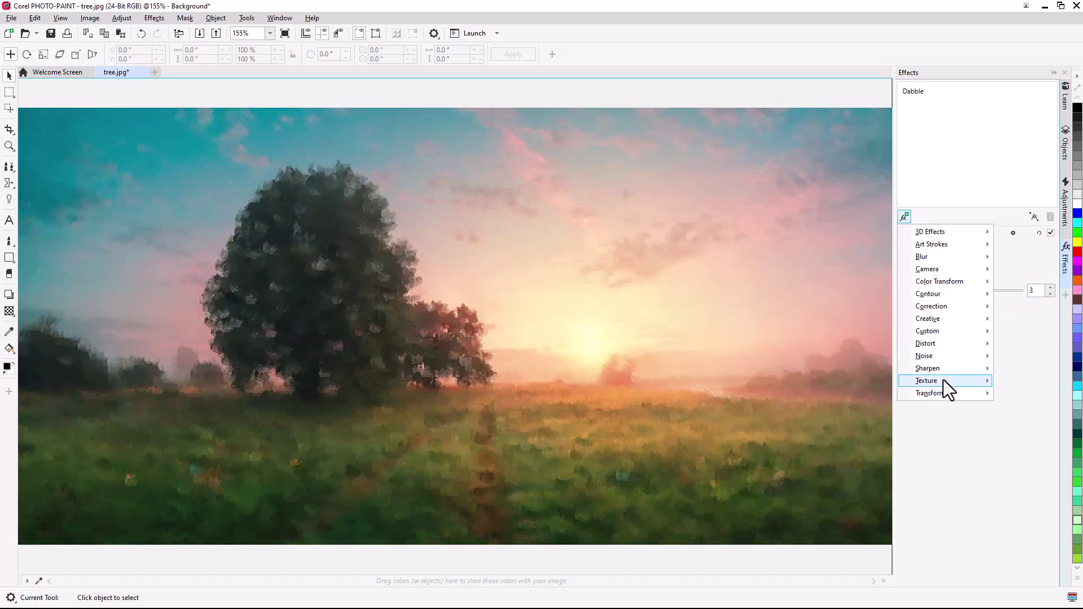
mouse_move(943, 382)
click(876, 410)
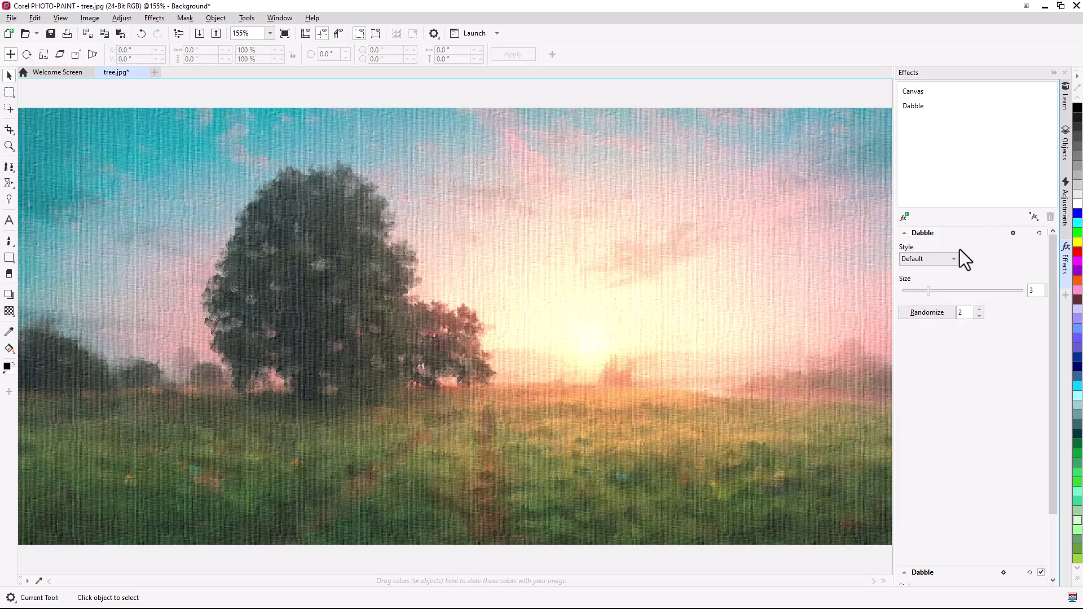
click(1047, 92)
click(1048, 92)
drag(921, 107, 923, 106)
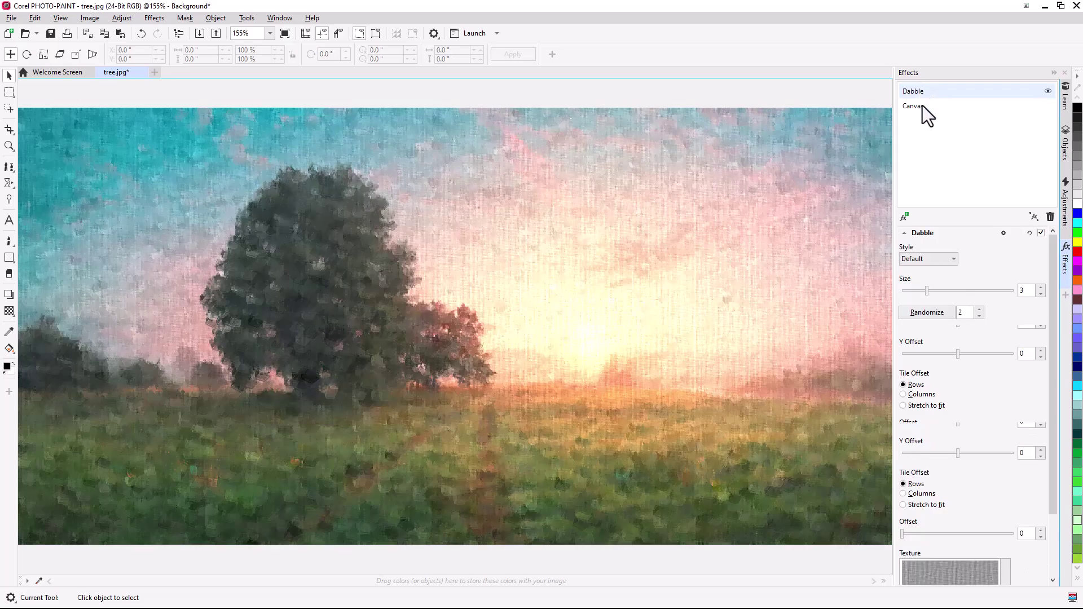
click(1030, 233)
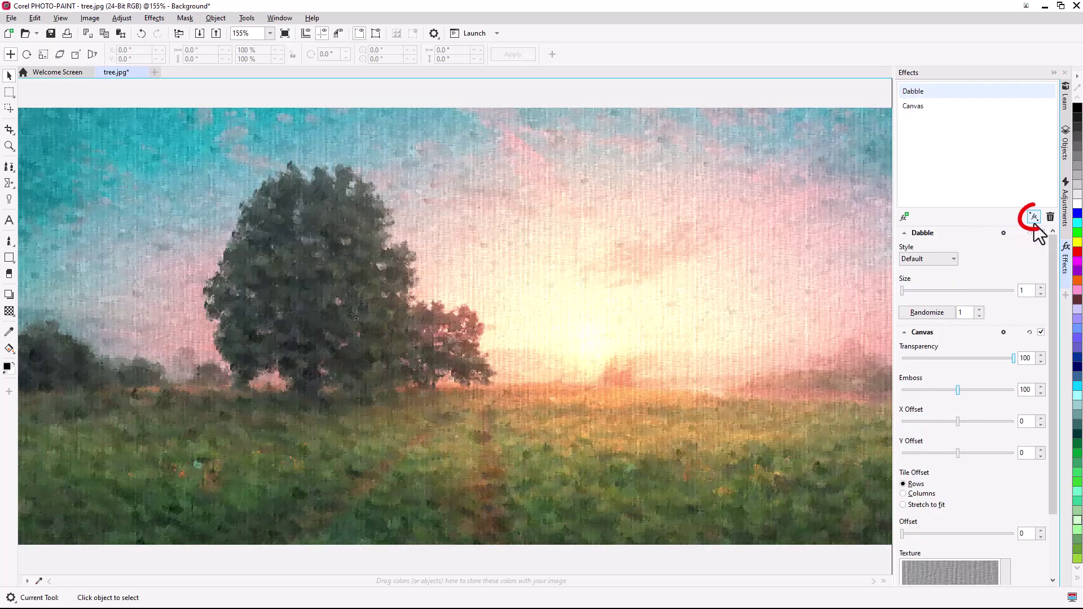
click(1035, 218)
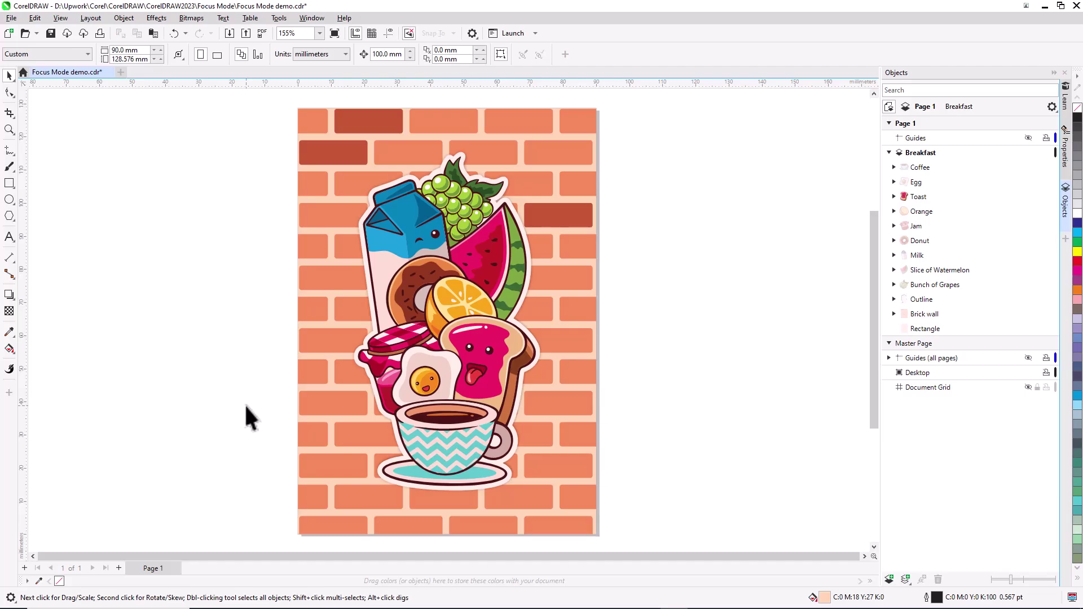
Step: Bring the Toast group into Focus mode and zoom in on it
right_click(498, 344)
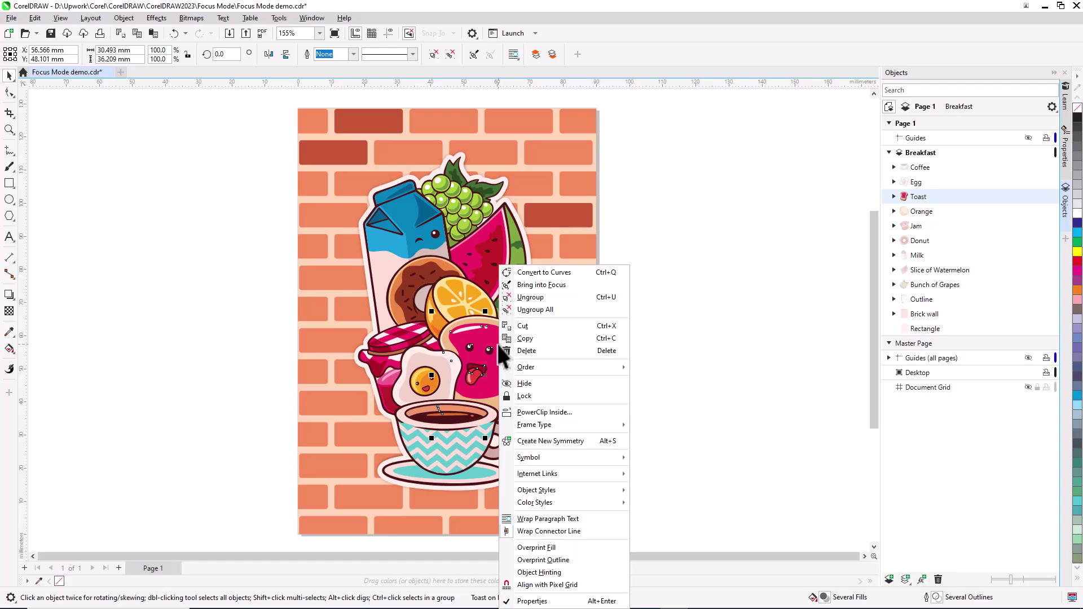
click(564, 285)
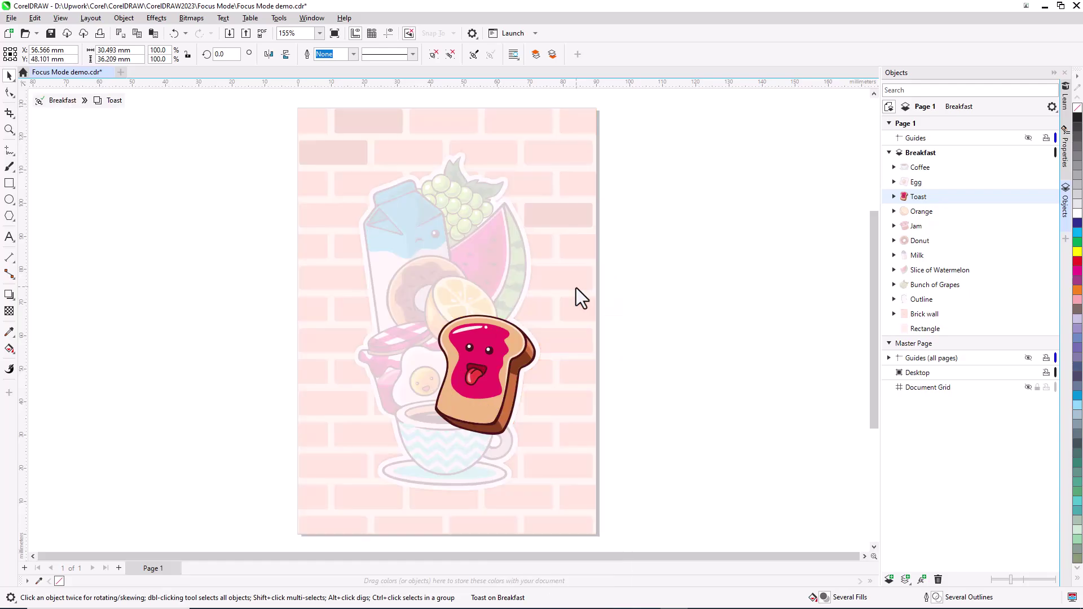
scroll(486, 476, up, 4)
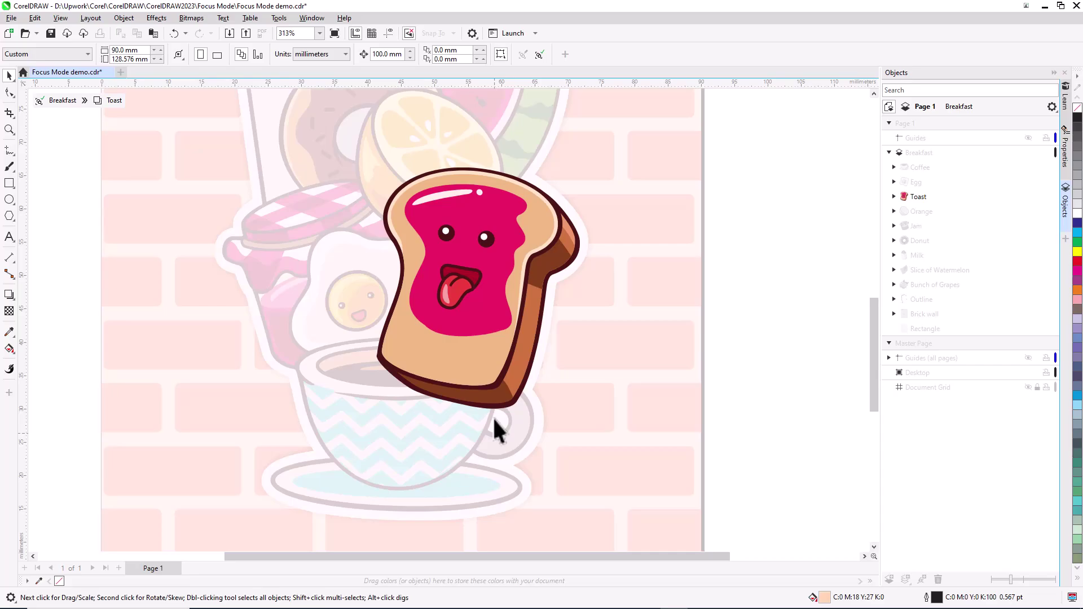
Step: Draw a Bézier brow curve across the toast's eyes inside the face group
double_click(486, 242)
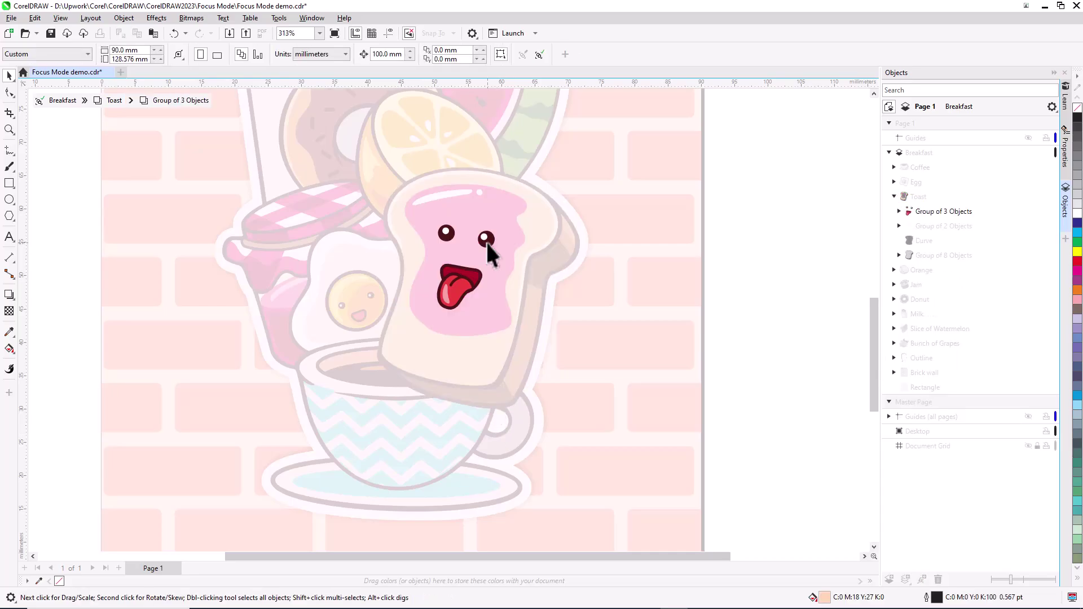
click(9, 149)
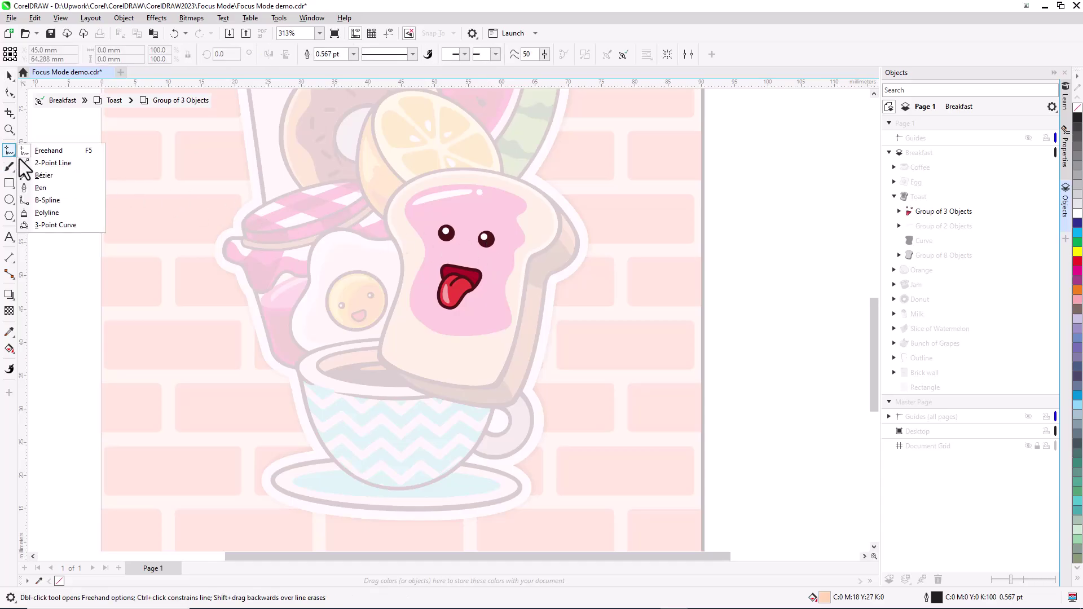
click(44, 176)
click(427, 221)
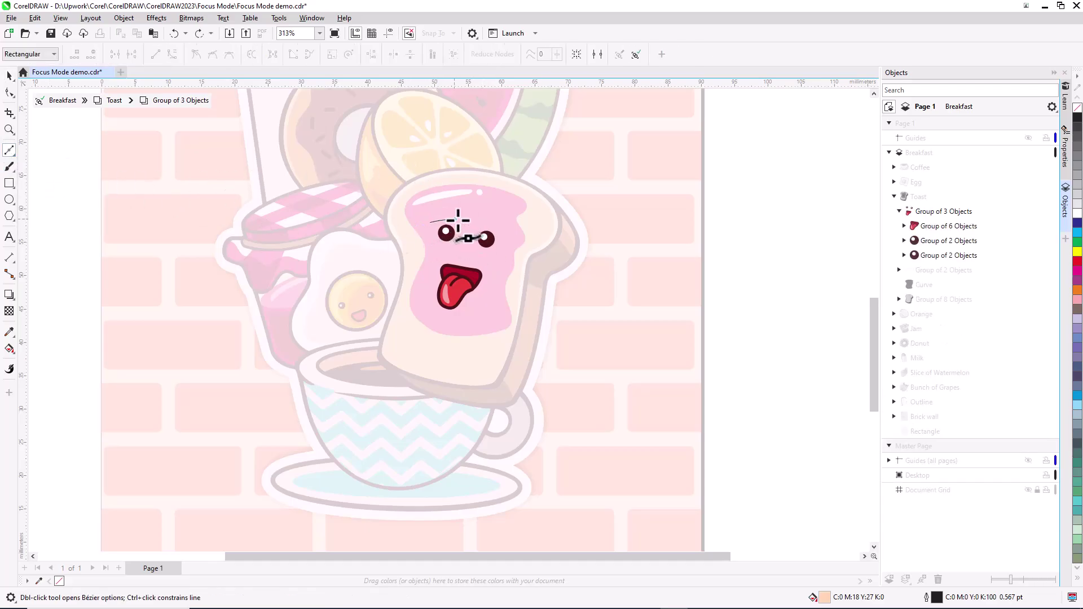
drag(458, 218, 486, 242)
click(503, 225)
key(space)
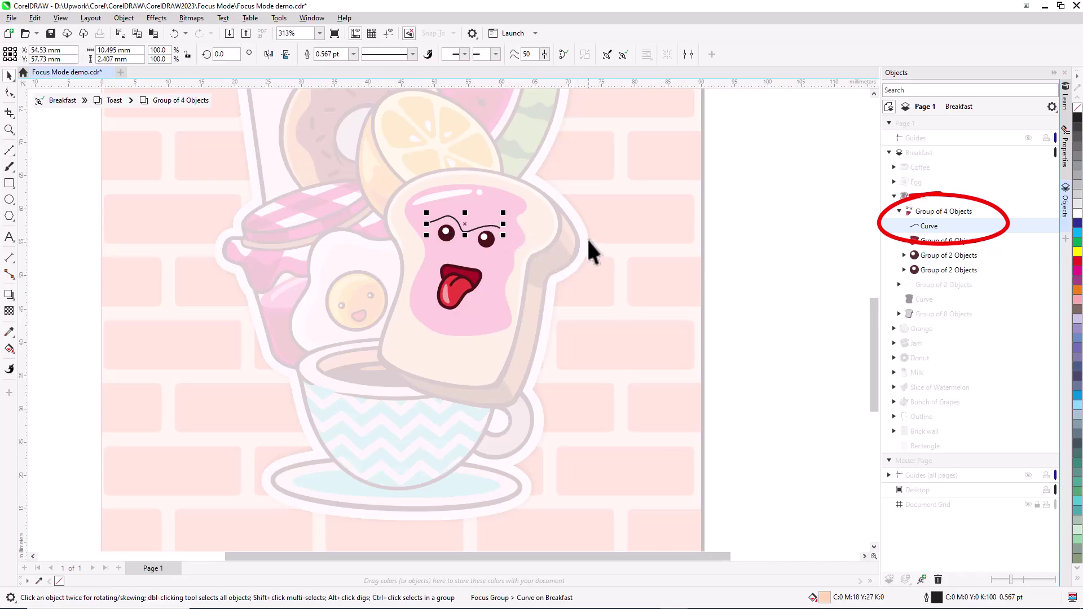
click(723, 223)
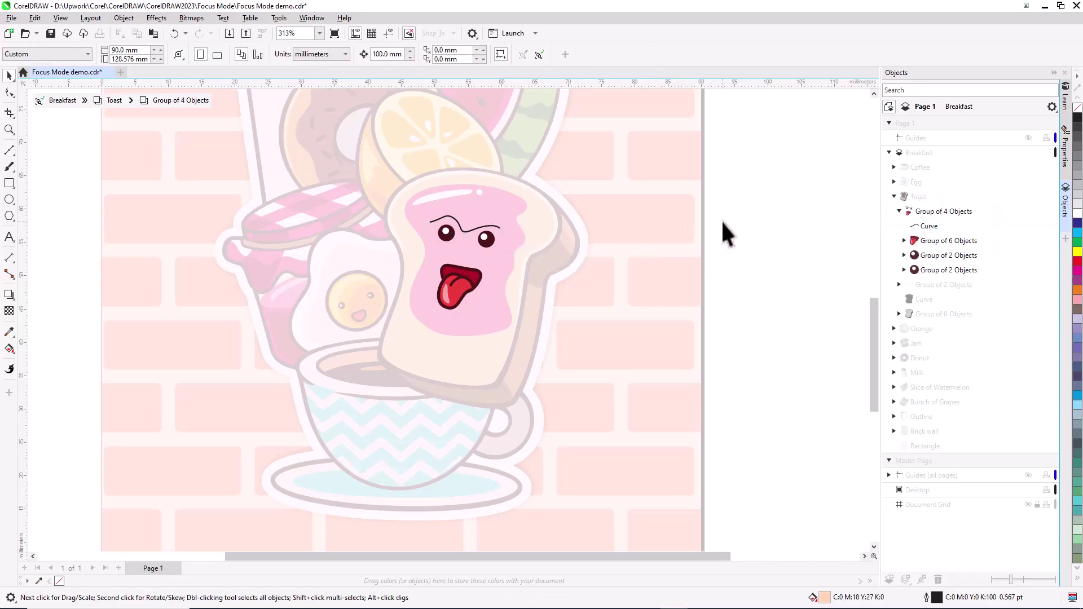
Step: Reshape the tongue's highlight curve with the Shape tool, then exit Focus mode via breadcrumbs
double_click(455, 293)
scroll(451, 299, up, 2)
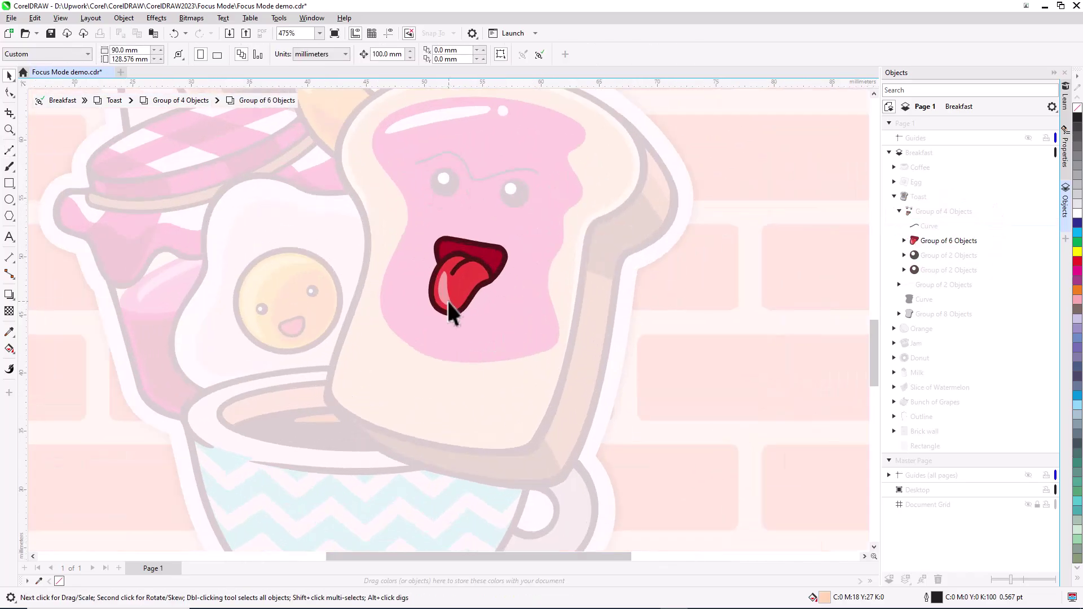
key(F10)
click(446, 298)
scroll(447, 299, up, 2)
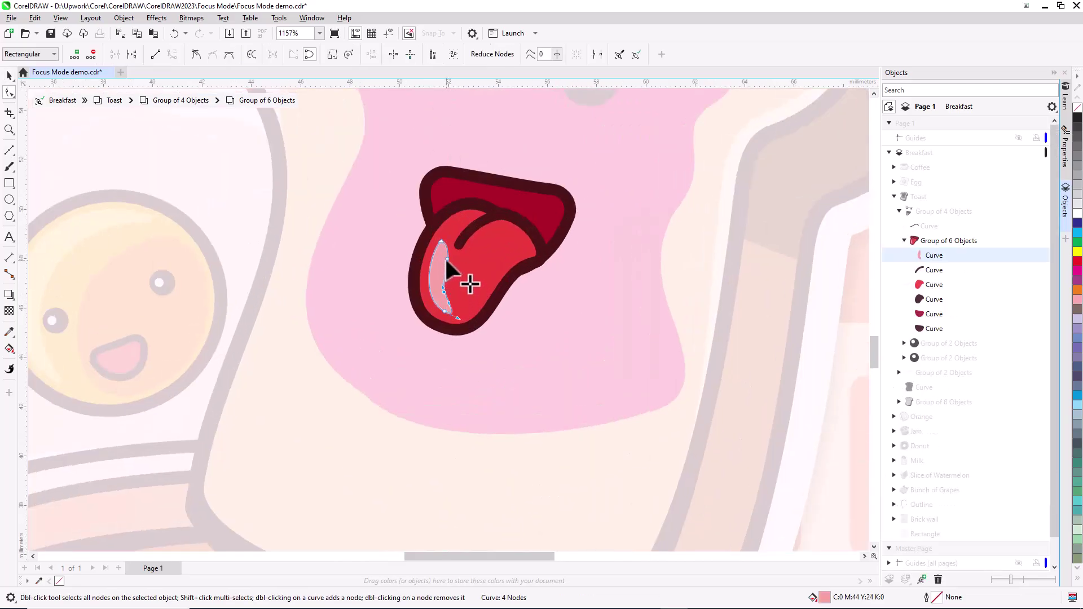
drag(448, 259, 455, 263)
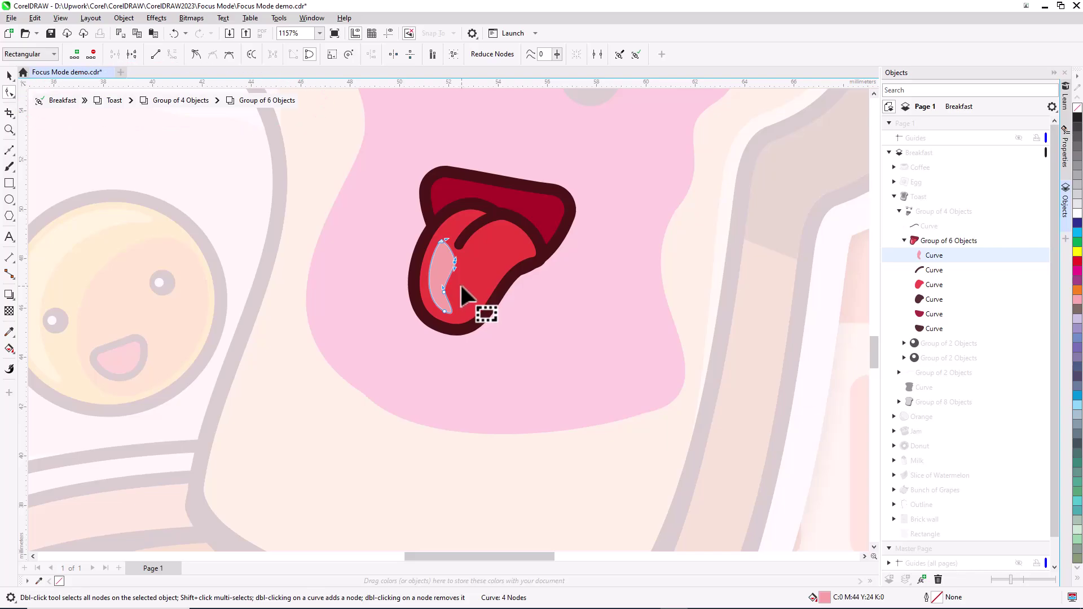
scroll(459, 282, down, 5)
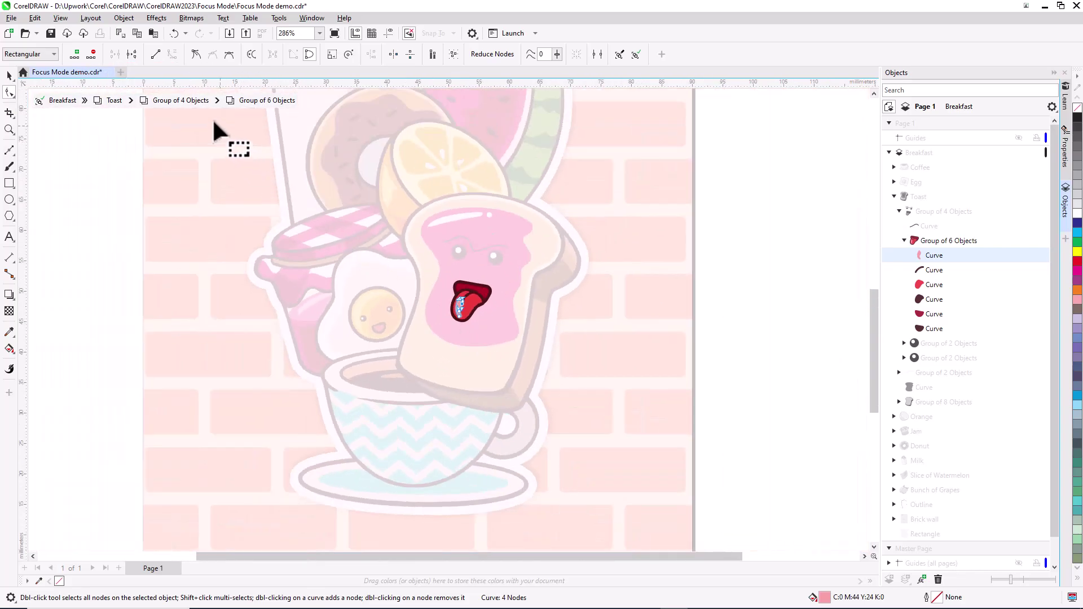
click(188, 100)
click(112, 100)
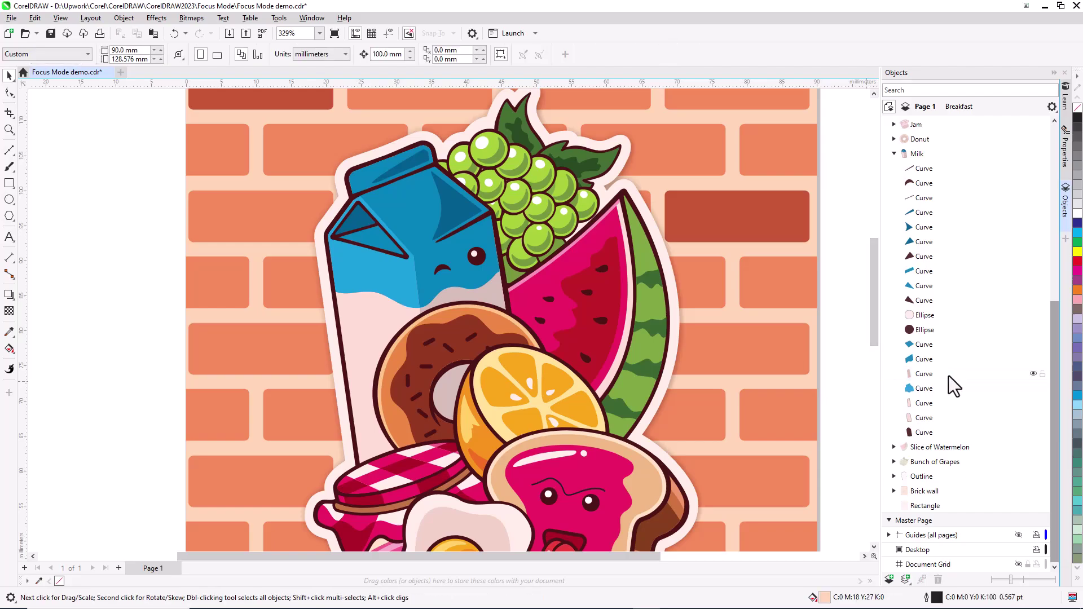
Step: Bring a Milk curve into focus, then leave focus mode again
right_click(949, 376)
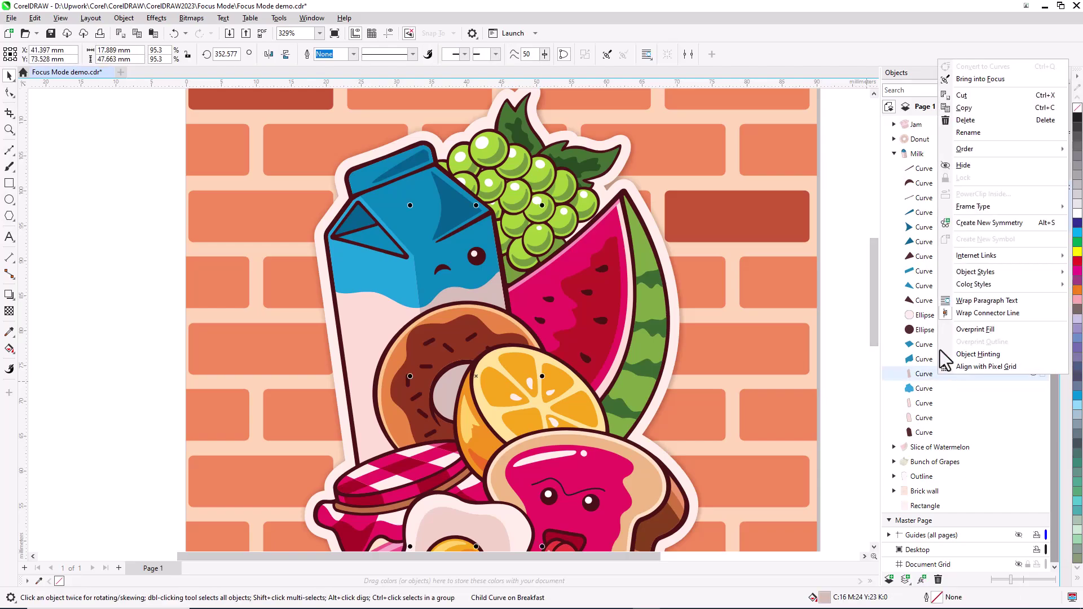
click(985, 79)
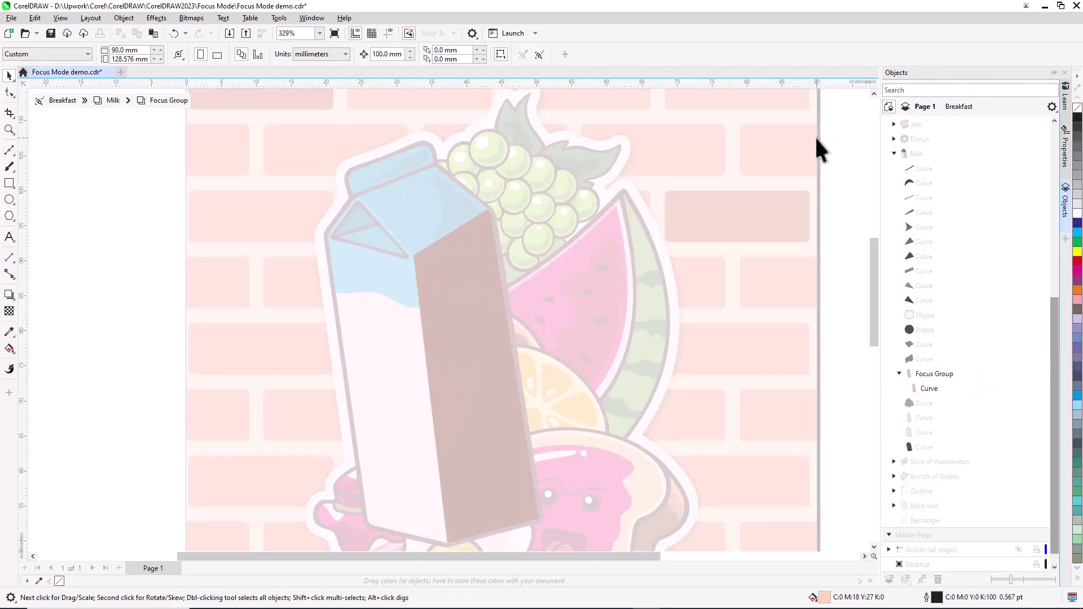
click(72, 97)
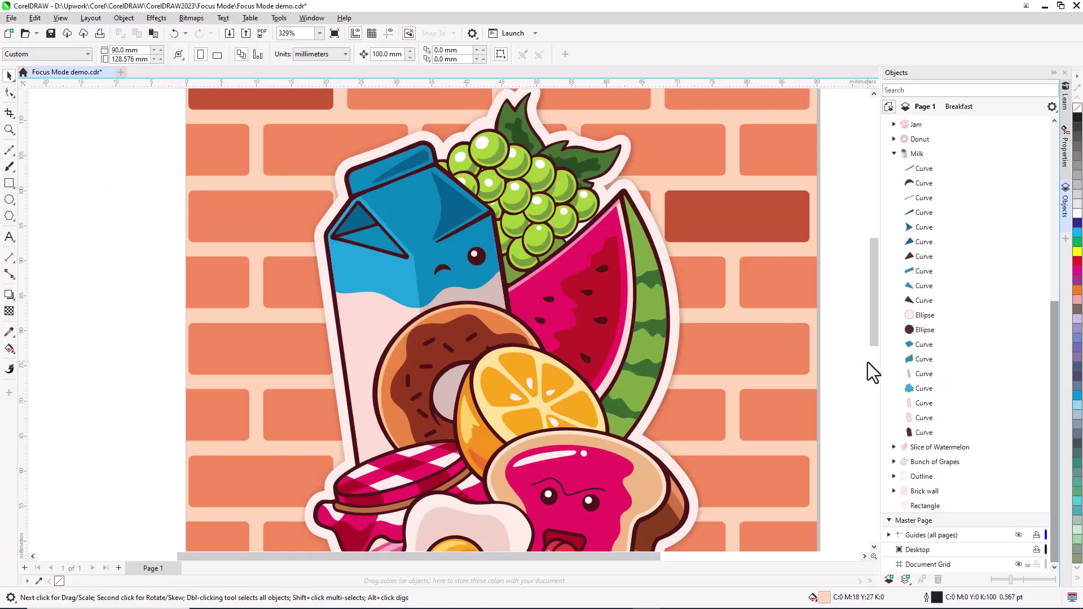
Step: Focus on the carton's front panel, add a '%' text label, then return to the full artwork
right_click(935, 402)
click(978, 108)
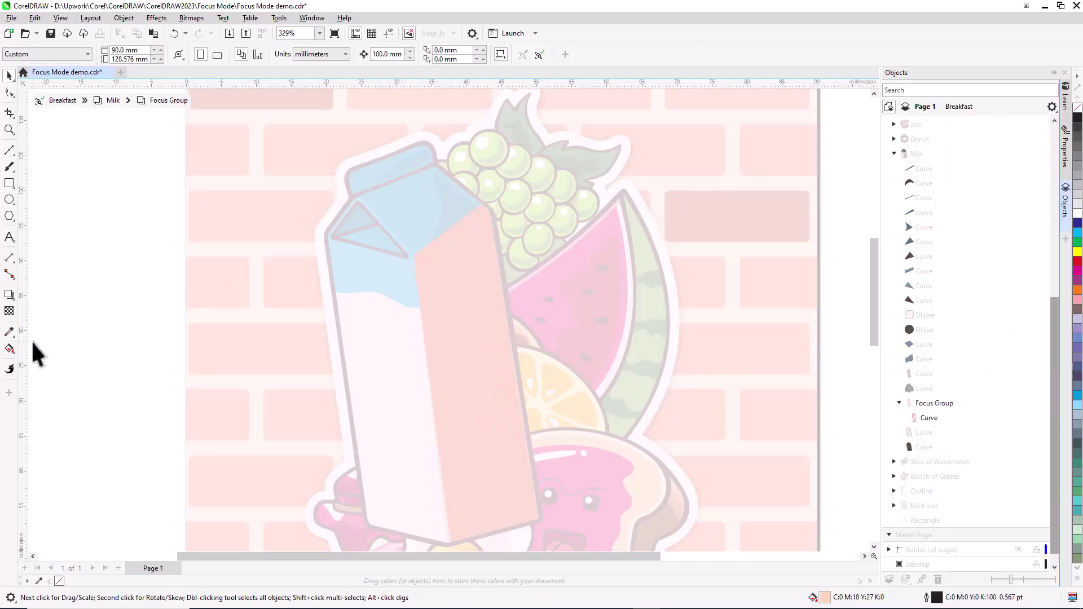
click(10, 237)
key(ctrl+v)
key(ctrl+space)
click(365, 316)
click(185, 335)
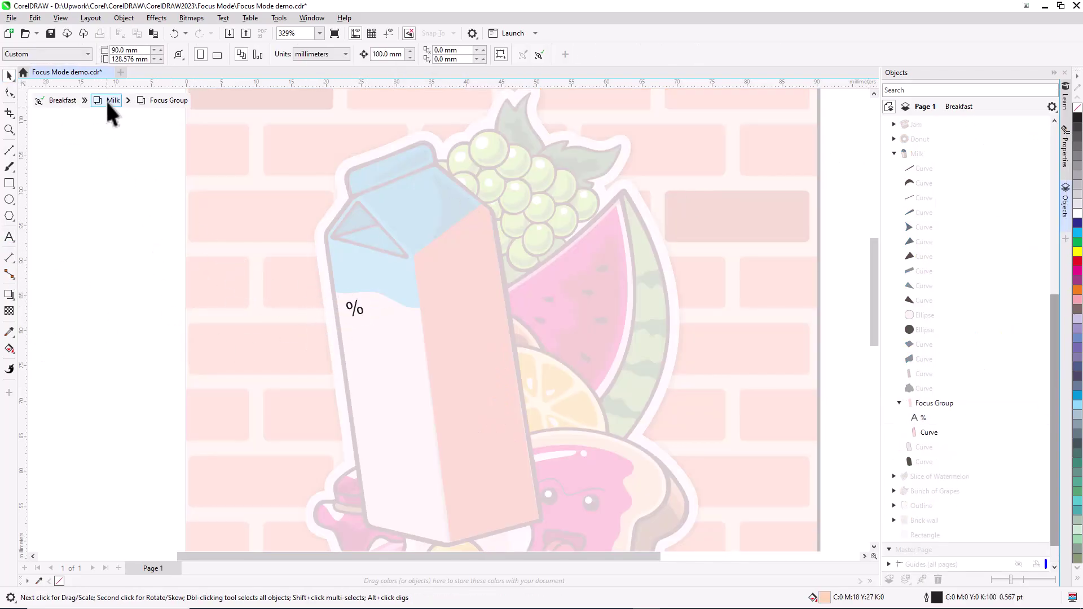
click(63, 100)
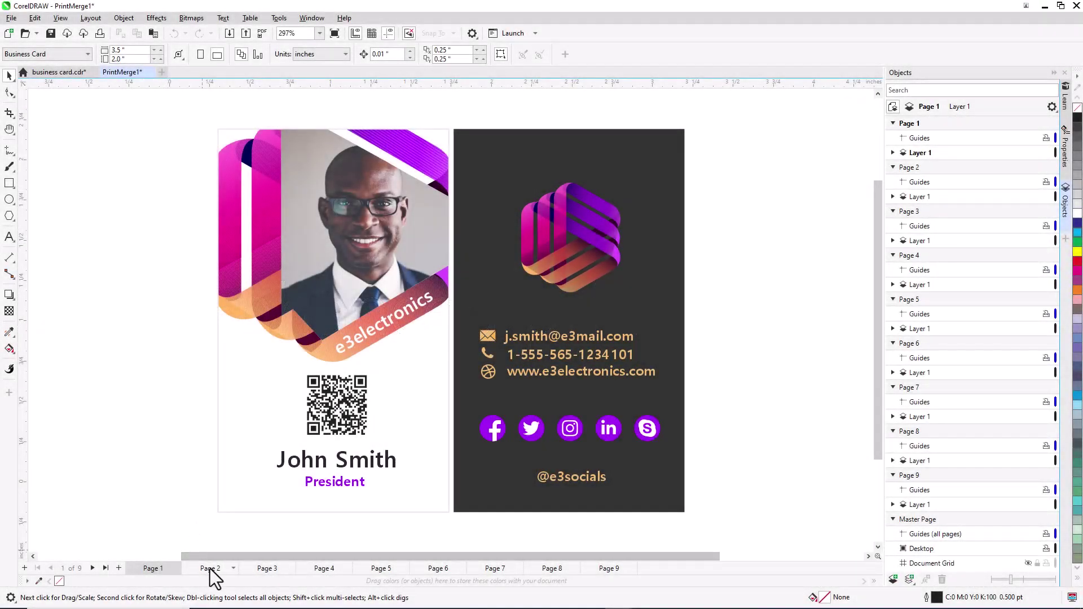
Step: Page through the merged business cards on pages 2, 3 and 5 through 9
click(210, 569)
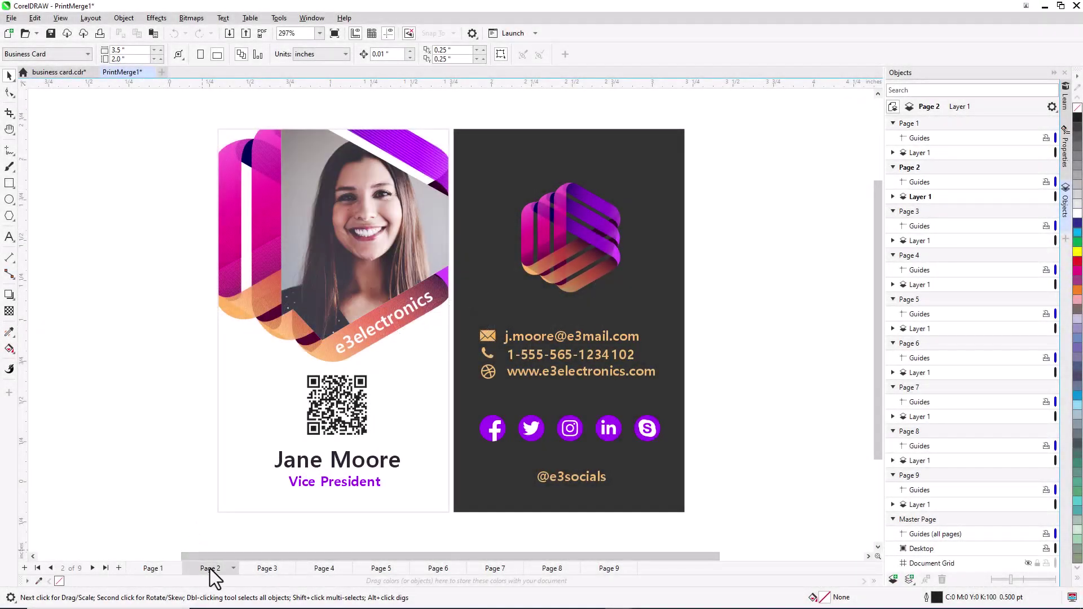
click(267, 569)
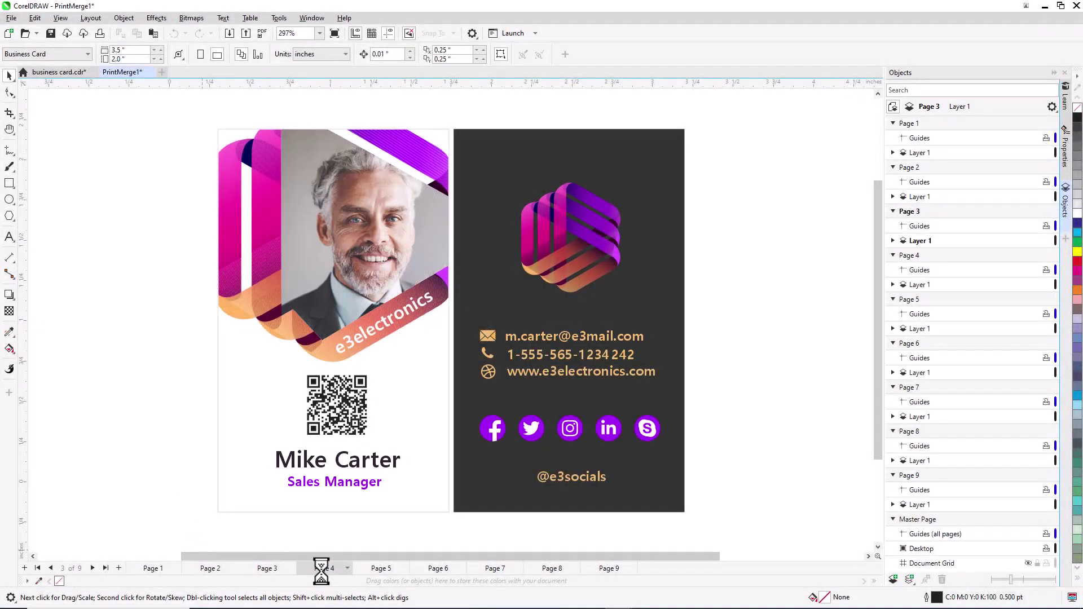
click(374, 573)
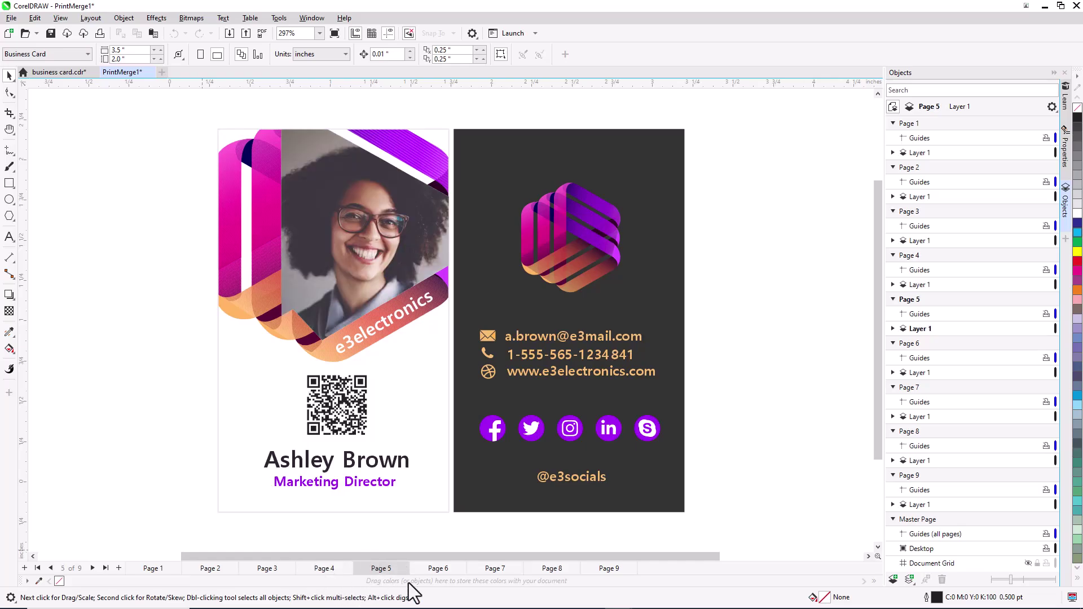
click(438, 570)
click(485, 569)
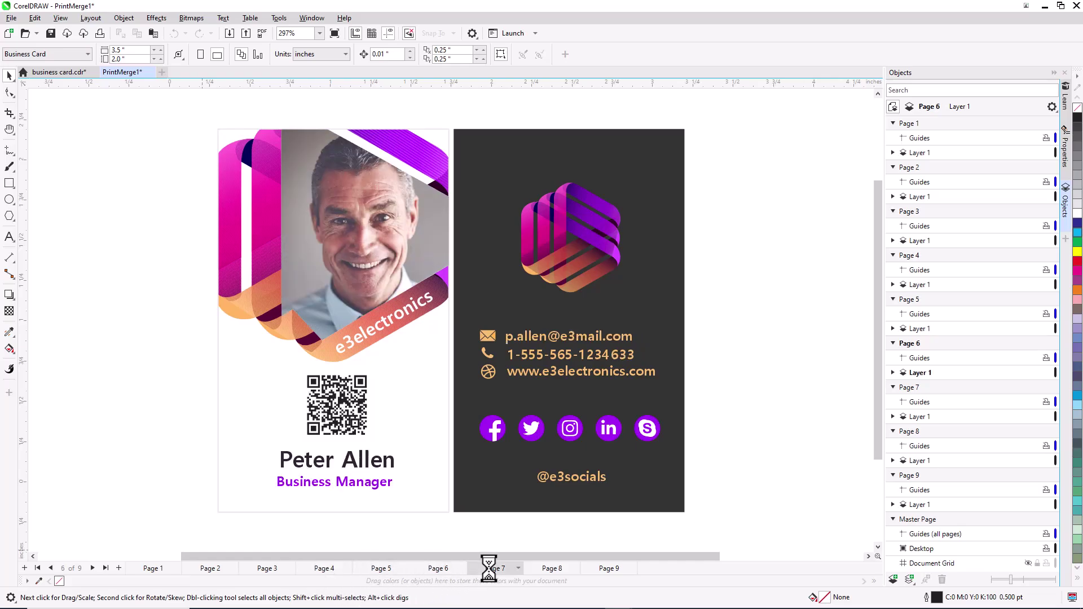
click(549, 571)
click(606, 569)
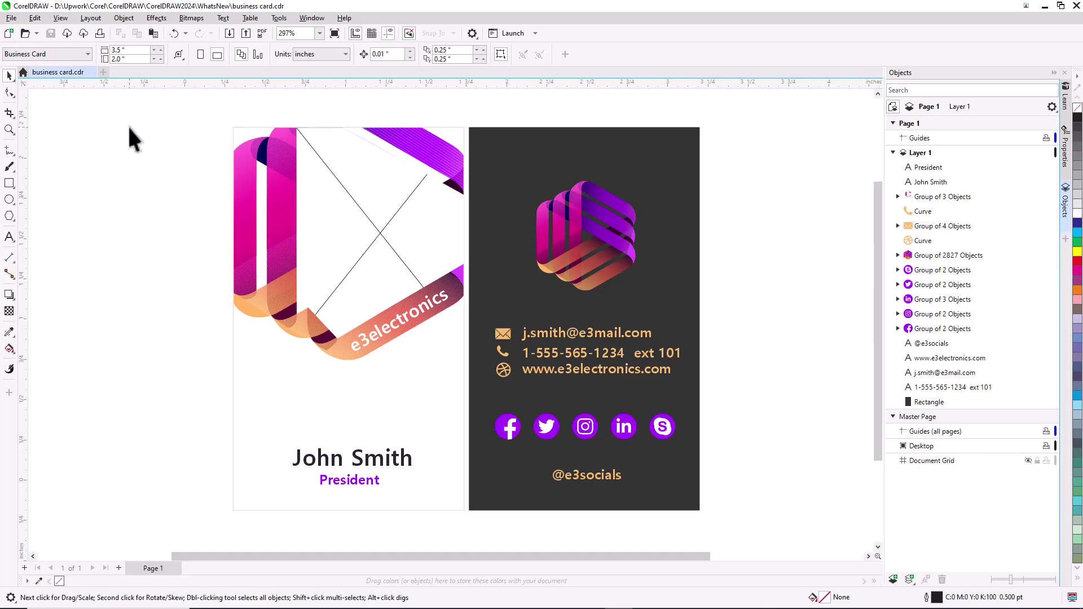
Step: Start a print merge using the Employee Data file as the data source
click(12, 19)
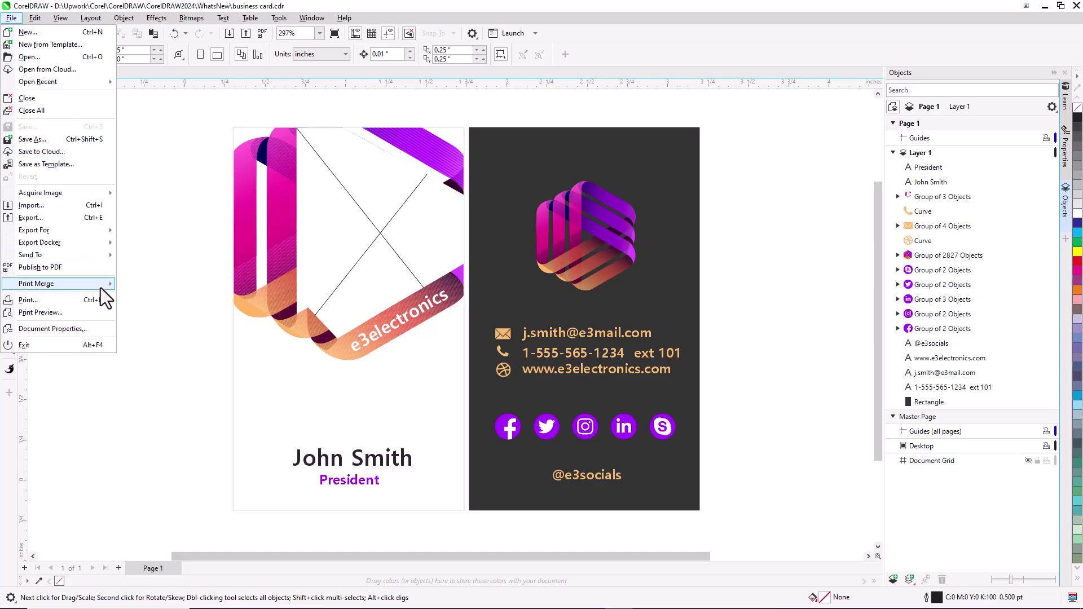
mouse_move(101, 288)
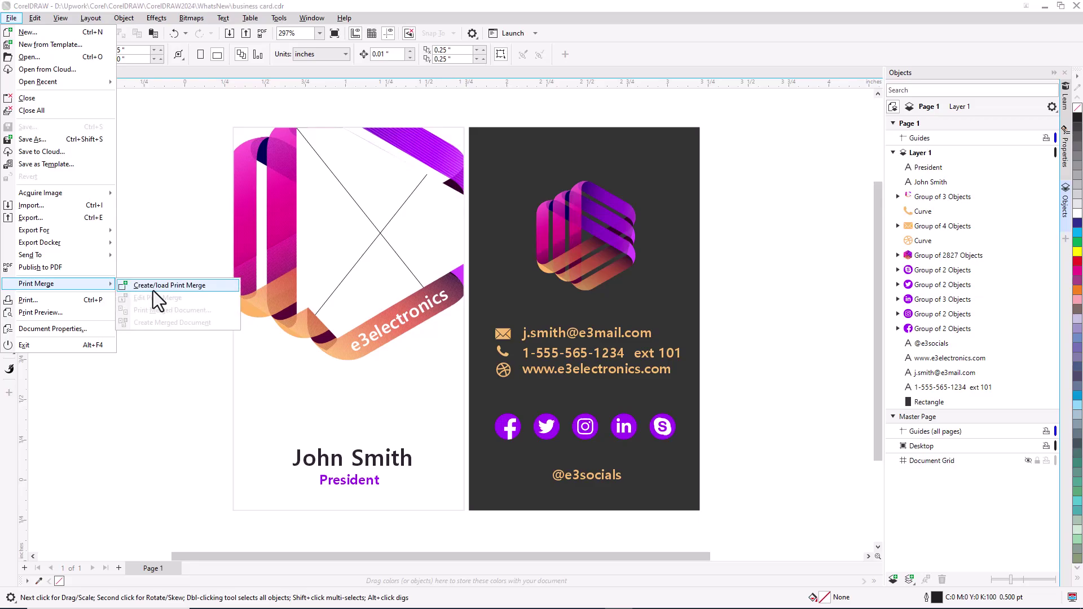
click(153, 286)
click(590, 186)
click(530, 241)
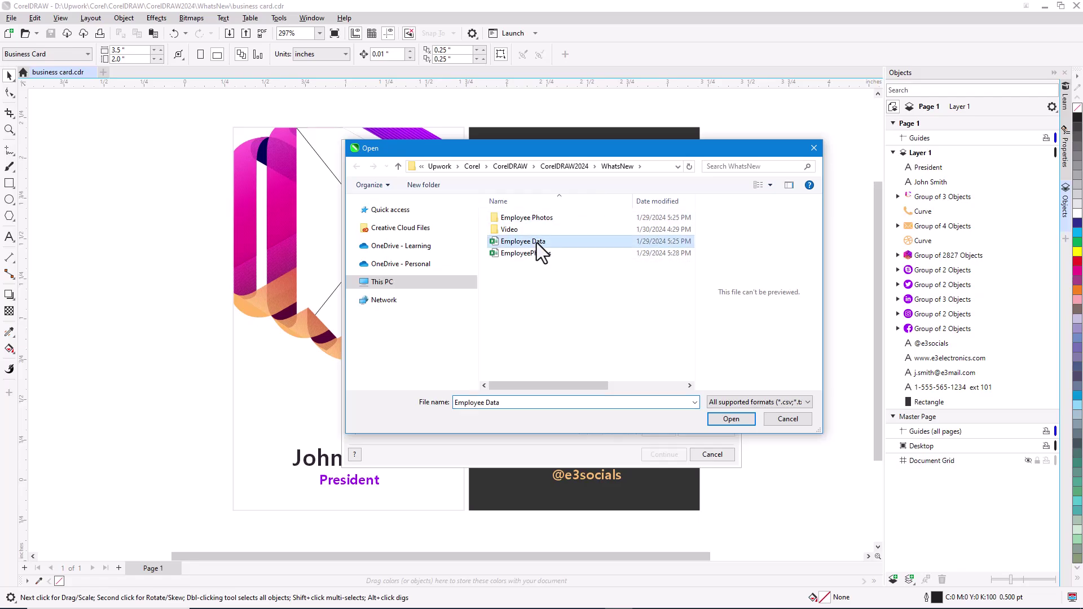
click(728, 420)
Step: Change the fifth employee record's extension to 841
click(660, 283)
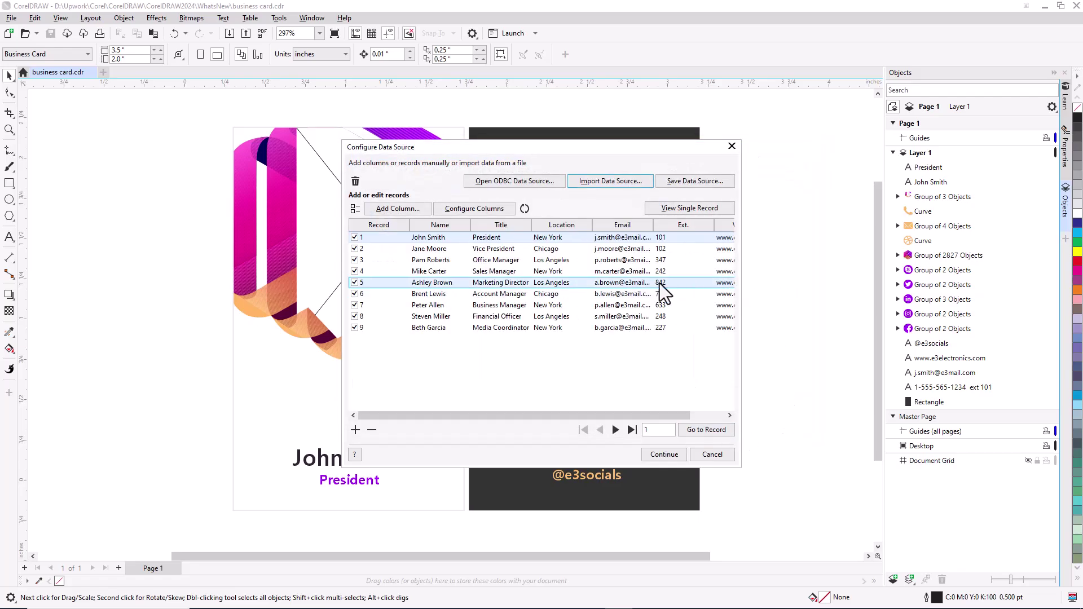
click(669, 285)
text(841)
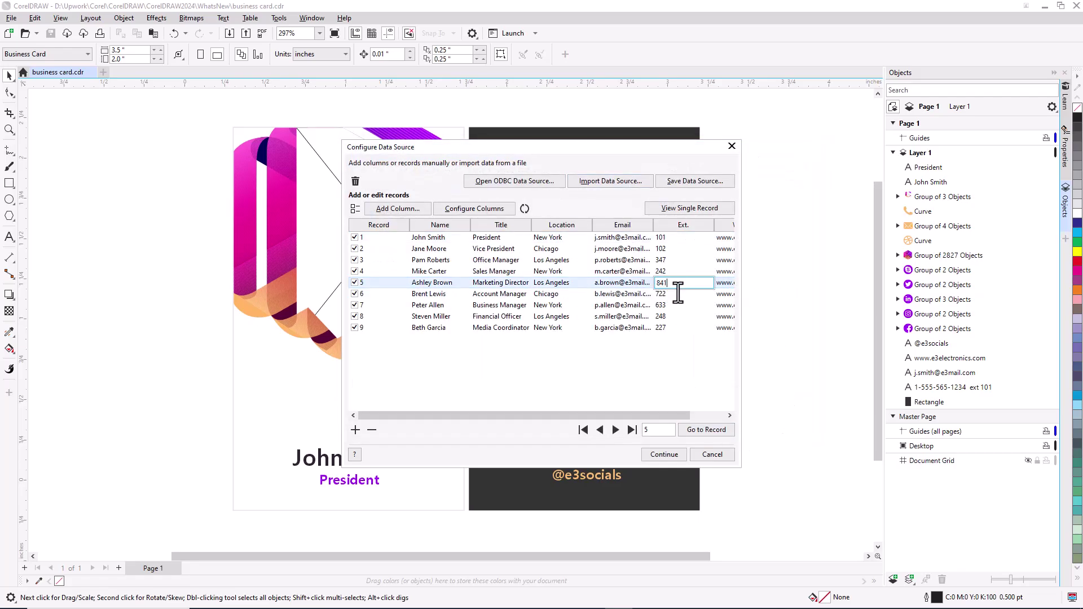
key(Return)
Step: Rename the Ext column to Extension and delete the Location column
click(474, 209)
click(508, 282)
click(510, 357)
click(443, 321)
key(BackSpace)
text(ension)
click(566, 333)
click(617, 310)
click(543, 337)
click(543, 333)
click(570, 337)
click(608, 319)
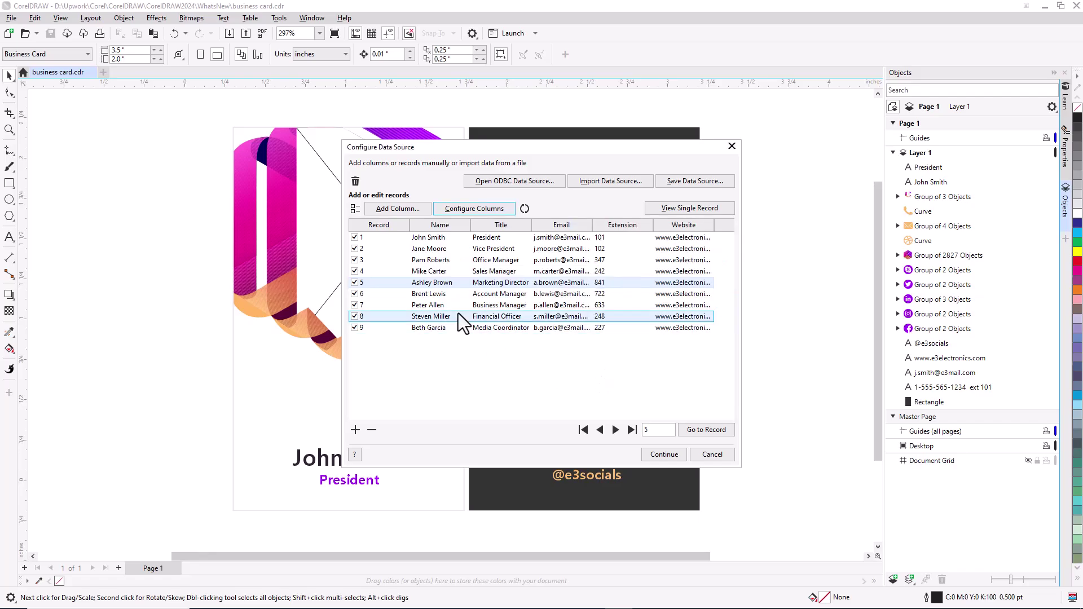
Step: Add a ProfilePic column sourced from the file holding the employee photo paths
click(419, 209)
click(637, 292)
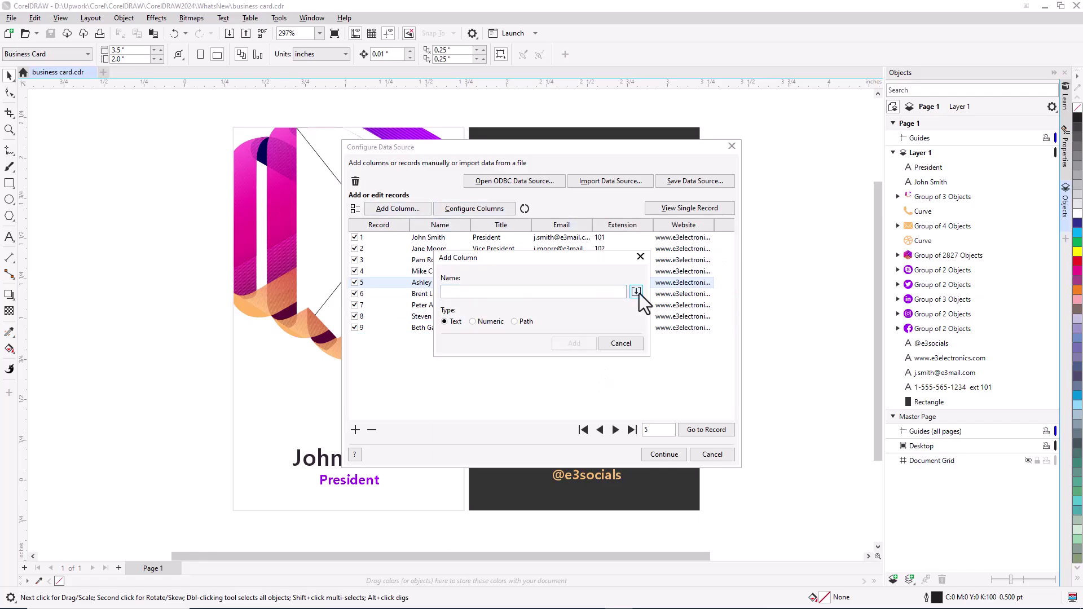
click(640, 364)
click(822, 528)
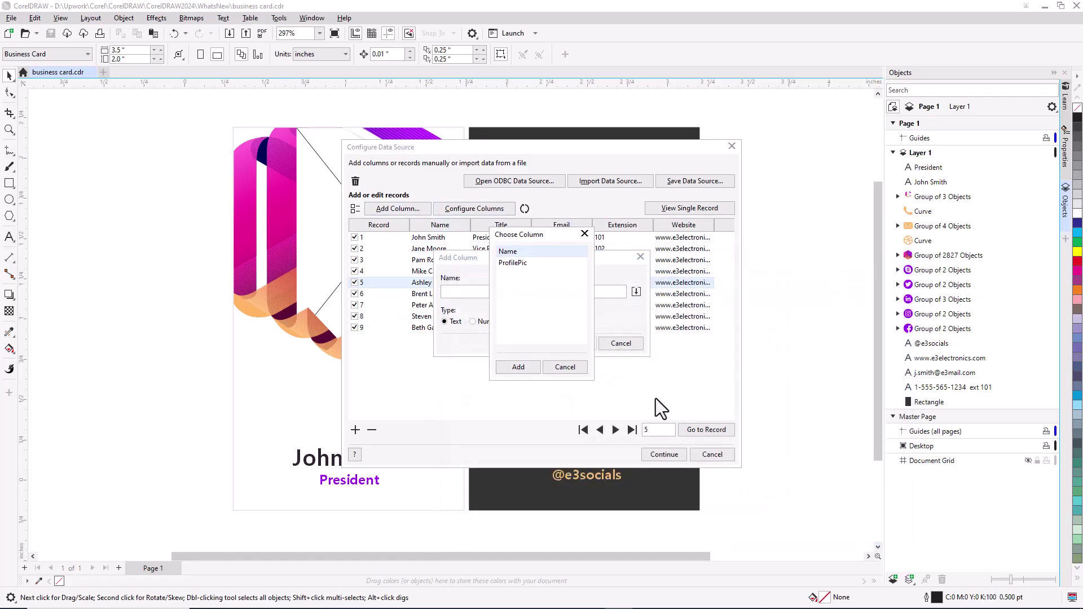
click(520, 264)
click(523, 368)
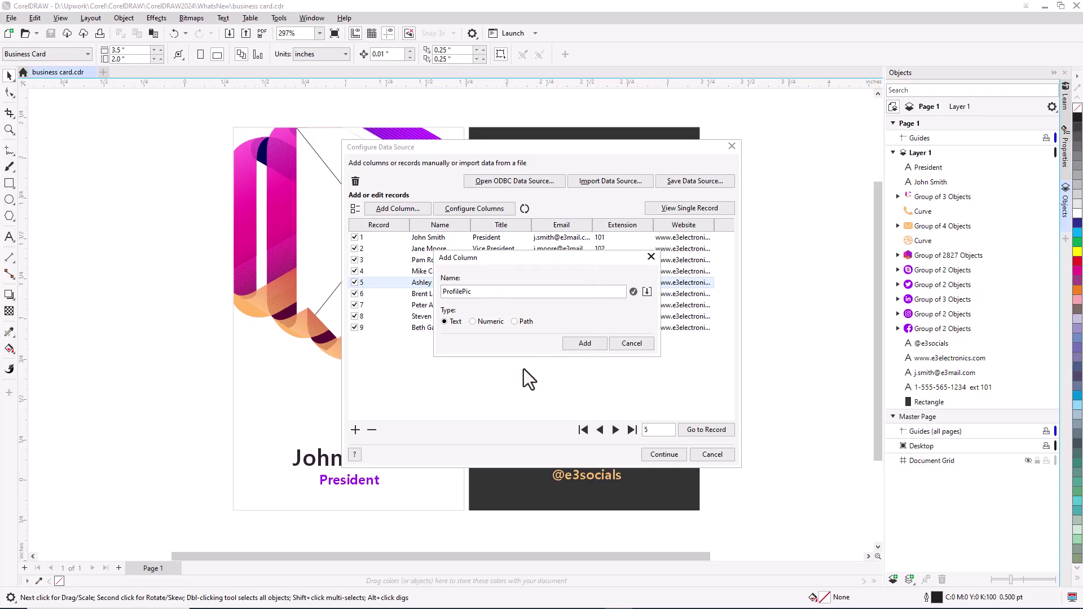
click(584, 347)
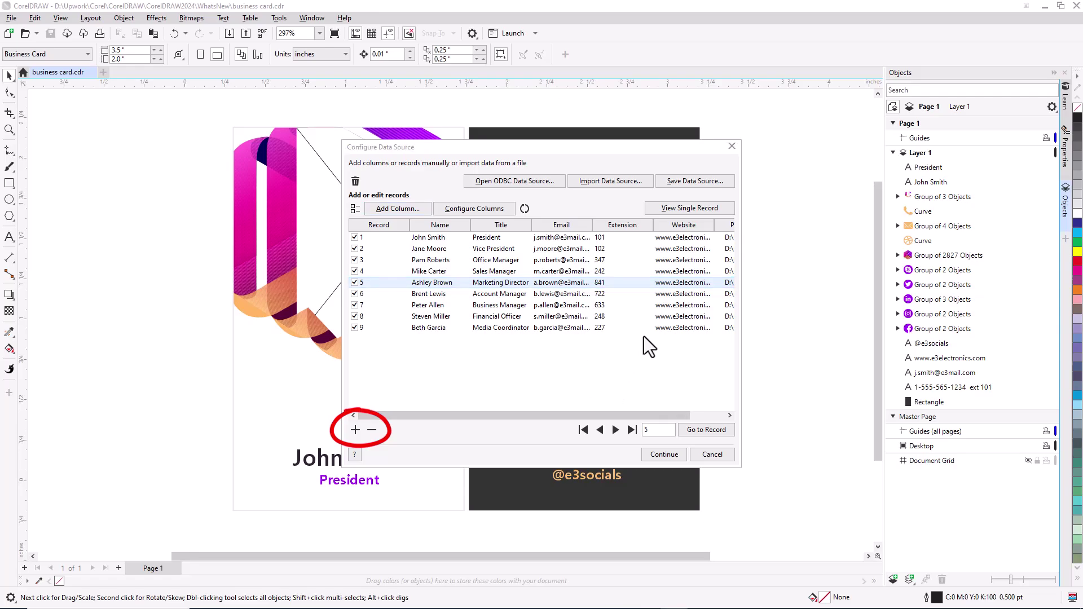
Step: Insert Name and Title merge fields and position them on the card
click(669, 456)
drag(92, 5, 129, 106)
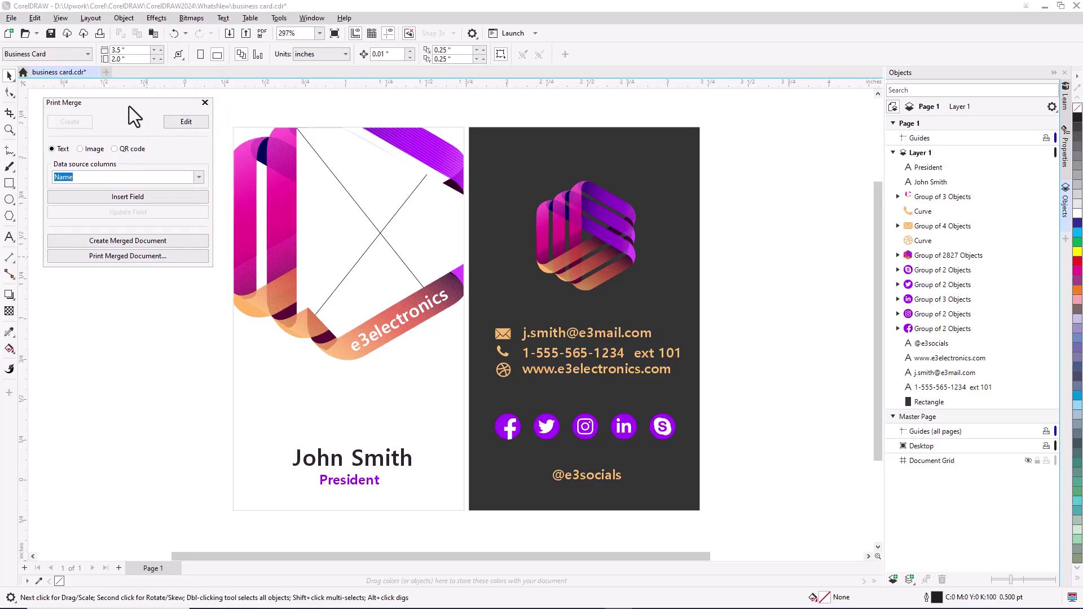
click(200, 178)
click(170, 190)
click(169, 197)
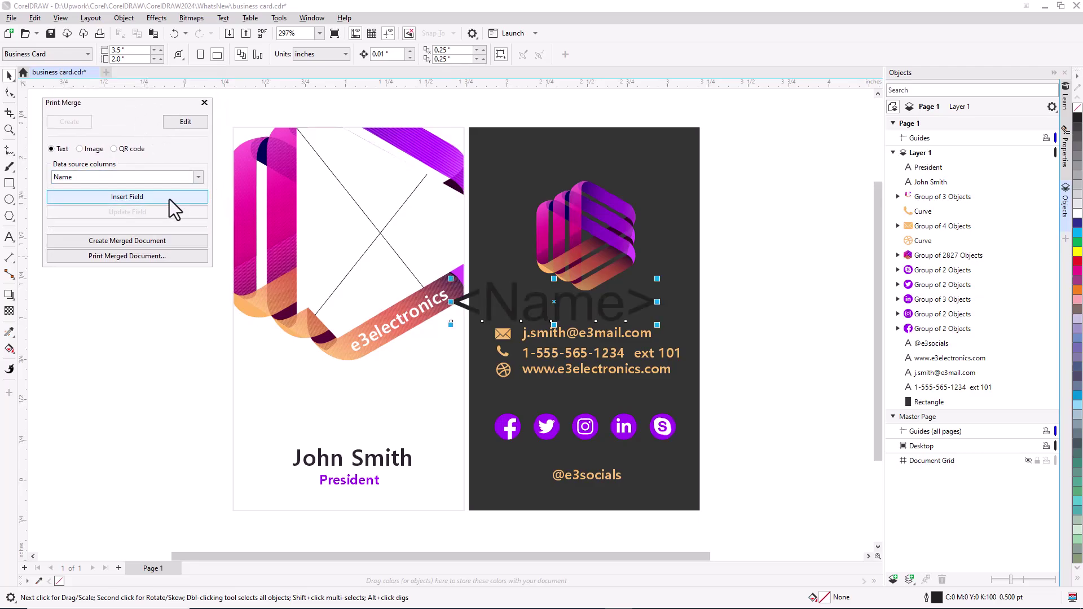
drag(381, 350, 200, 403)
click(198, 177)
click(202, 188)
click(198, 177)
click(104, 201)
click(127, 196)
drag(575, 335, 212, 502)
Step: Insert Email and Extension merge fields, placing Extension below Email
click(77, 410)
click(198, 177)
click(131, 214)
click(127, 196)
drag(561, 314, 776, 320)
click(198, 177)
click(119, 224)
click(127, 196)
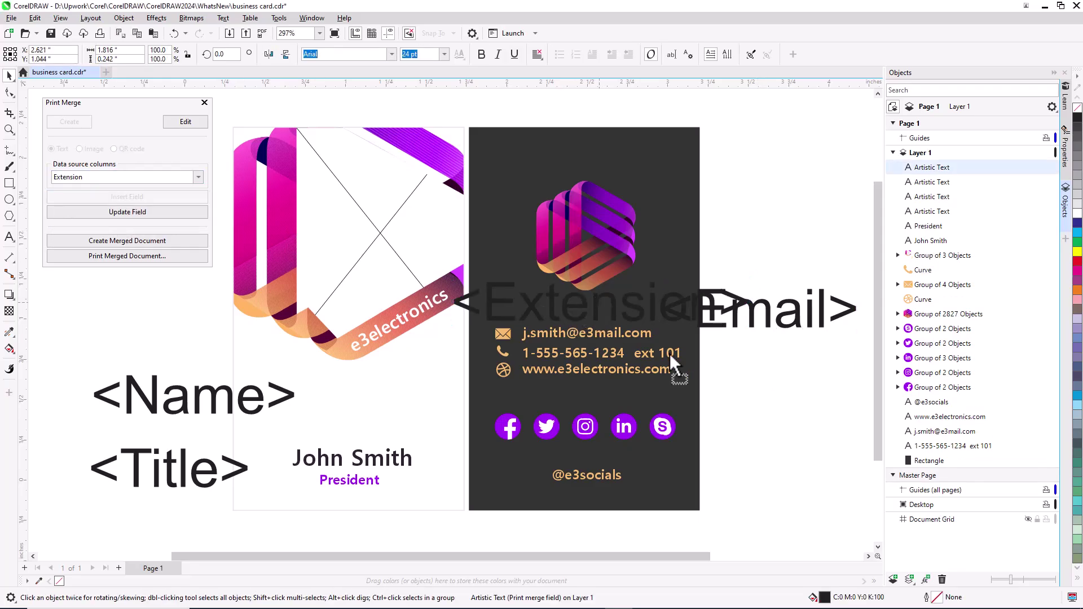
drag(682, 316, 728, 406)
click(163, 342)
Step: Copy the original name and purple title styles onto the Name and Title fields with the Attributes Eyedropper
click(9, 332)
click(57, 349)
click(321, 464)
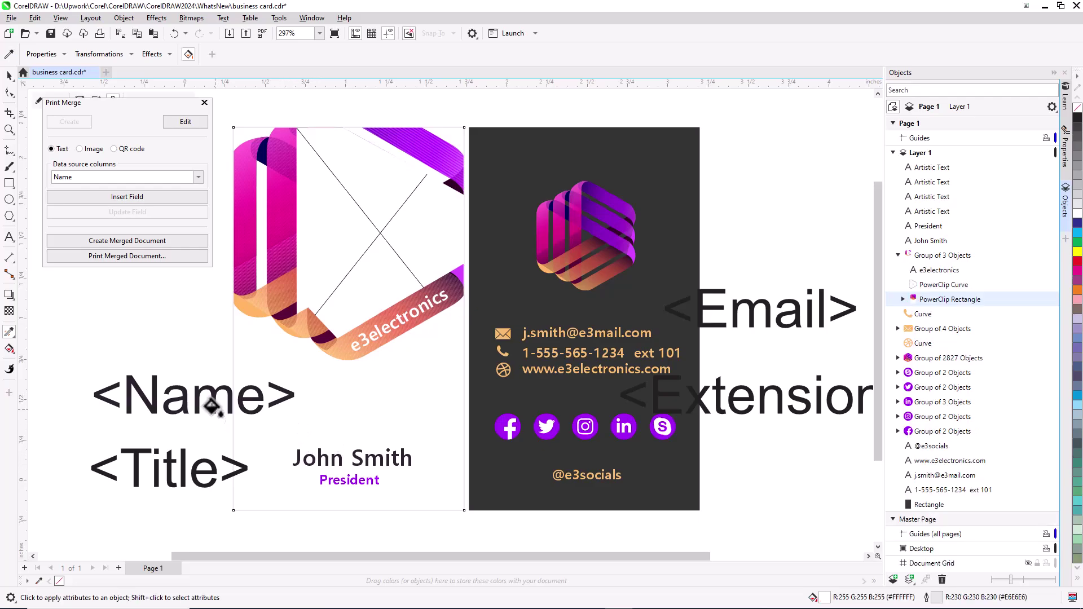
click(186, 417)
click(187, 468)
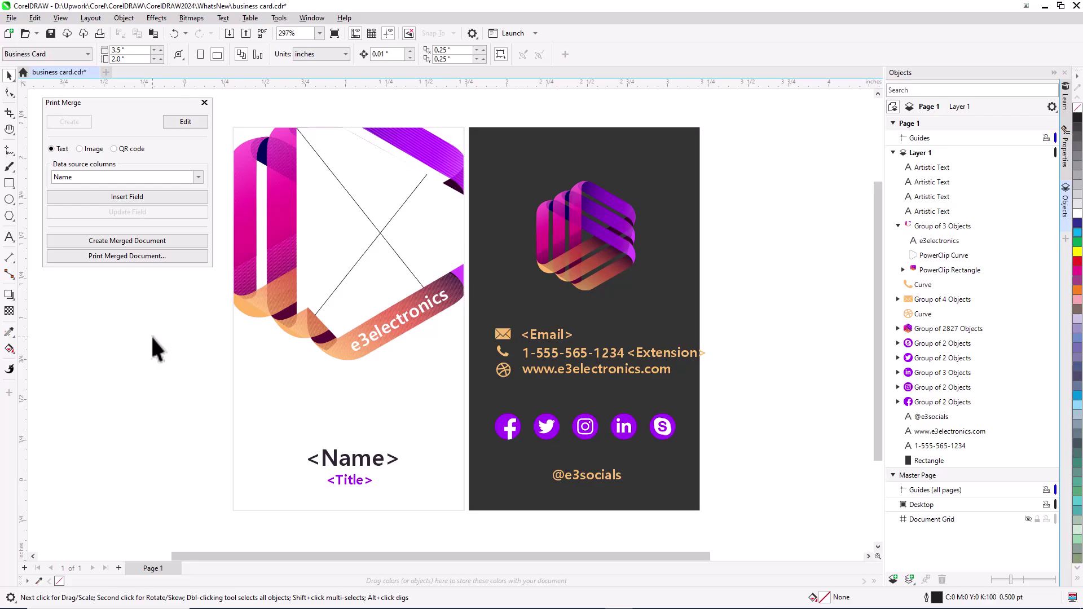
Step: Insert a ProfilePic image field with a placeholder photo inside the card's hexagon frame
click(84, 149)
click(198, 177)
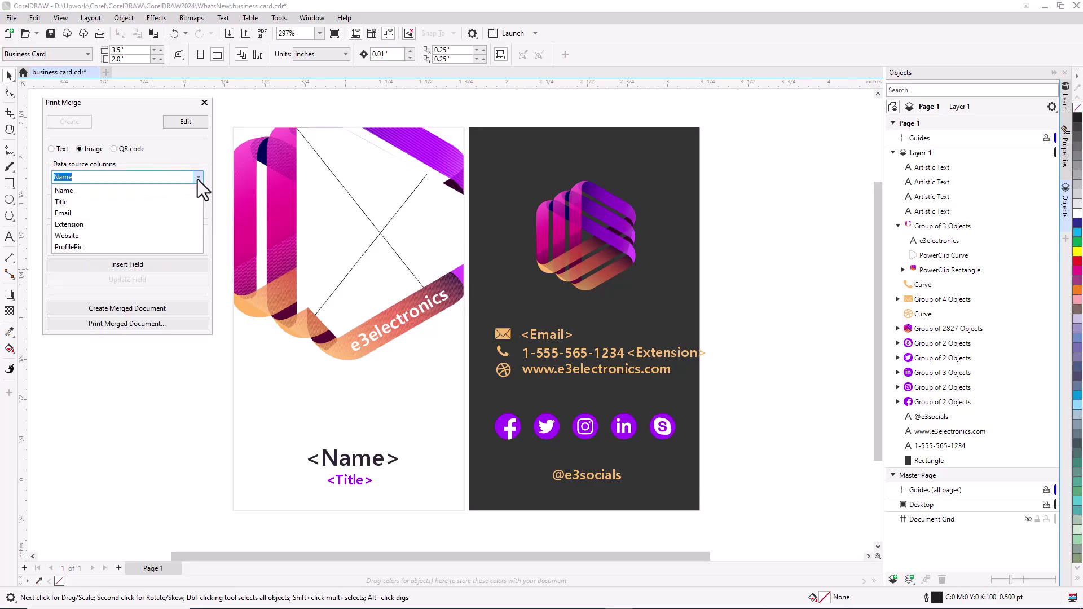
click(124, 247)
click(59, 207)
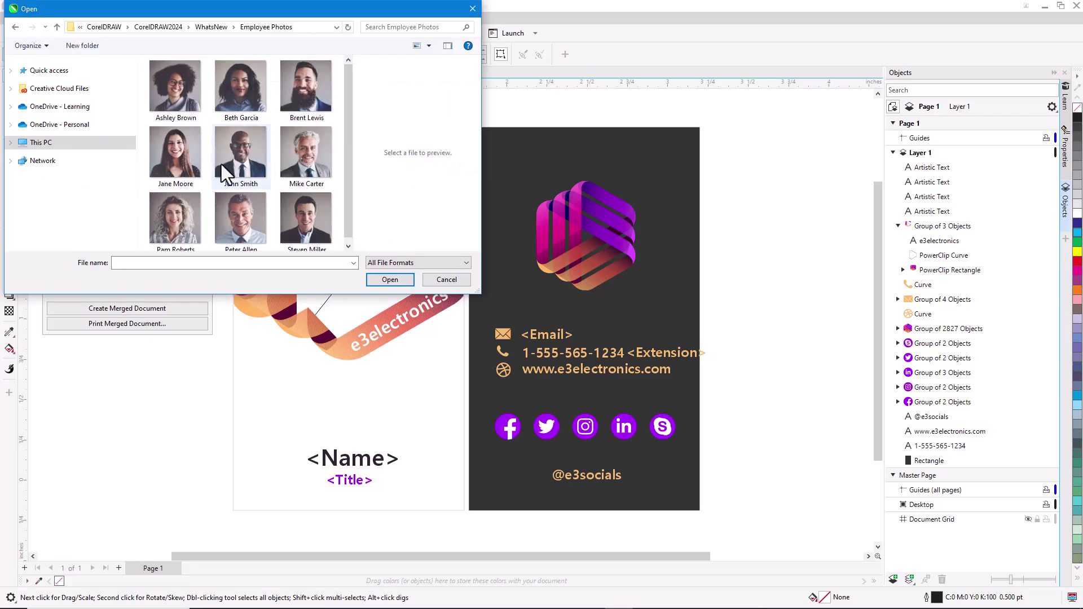
click(242, 145)
click(385, 280)
click(127, 264)
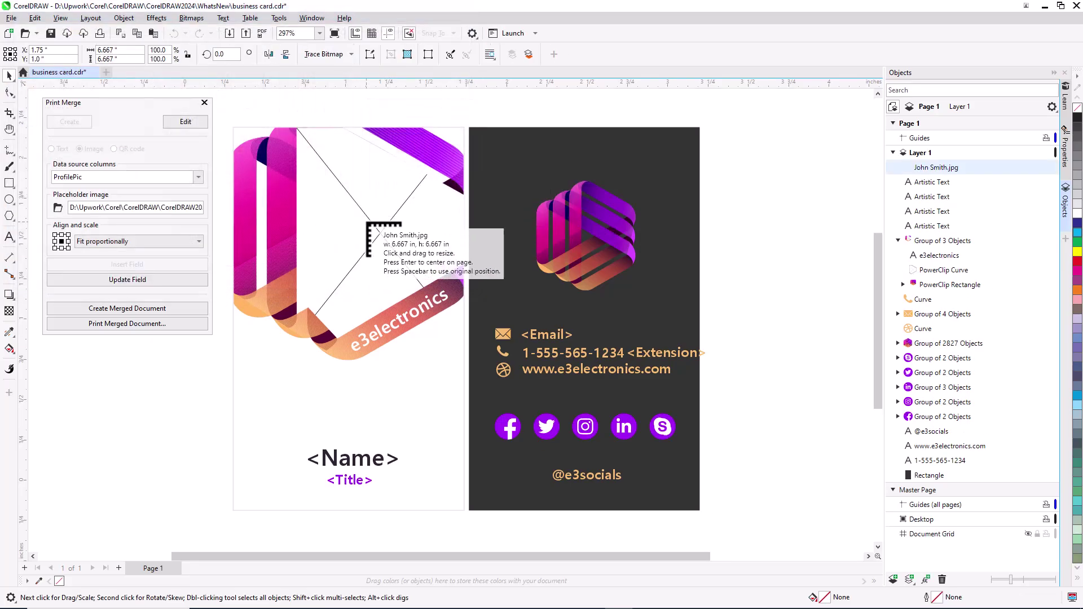
drag(366, 222, 574, 430)
drag(468, 324, 388, 235)
Step: Add a Website QR code field, shrink it, and place it above the name
click(114, 149)
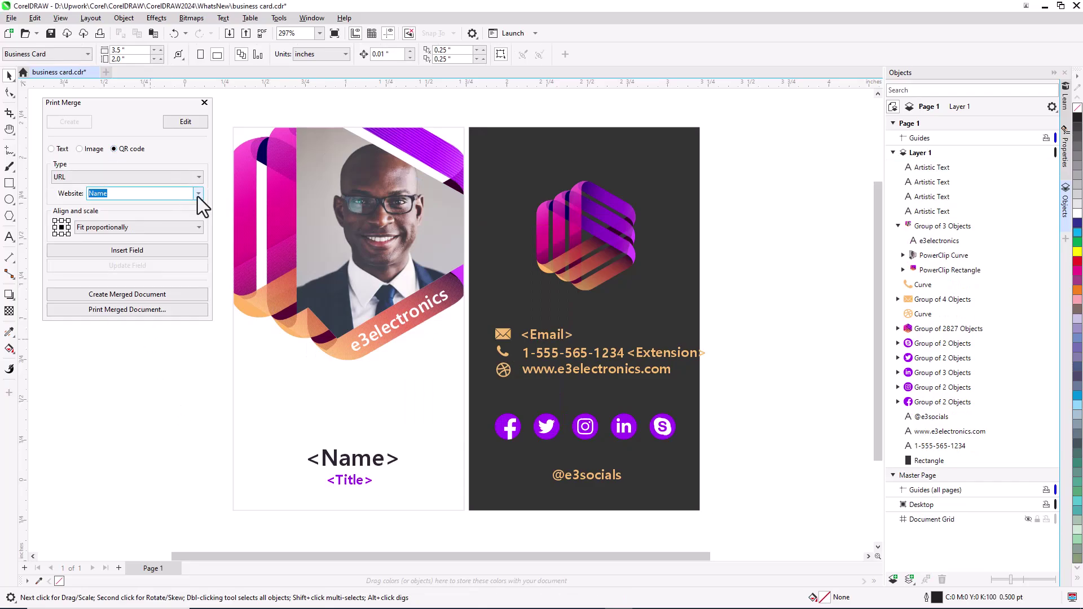
click(198, 193)
click(157, 248)
click(127, 253)
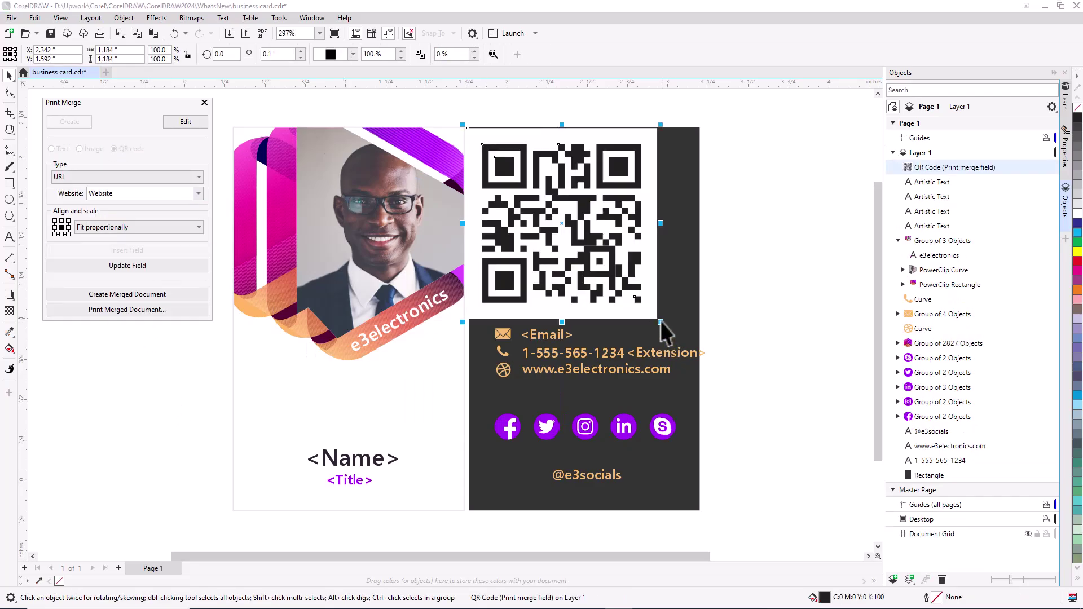
drag(658, 341, 523, 164)
drag(483, 235, 304, 398)
Step: Create the merged document and check the cards for employees two through five
click(183, 297)
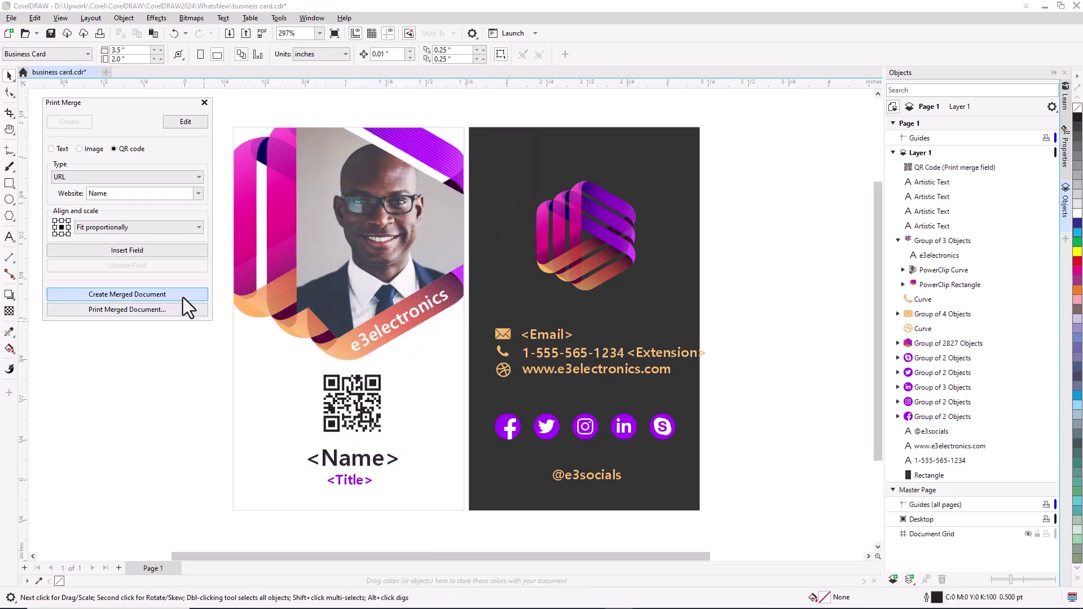
click(210, 568)
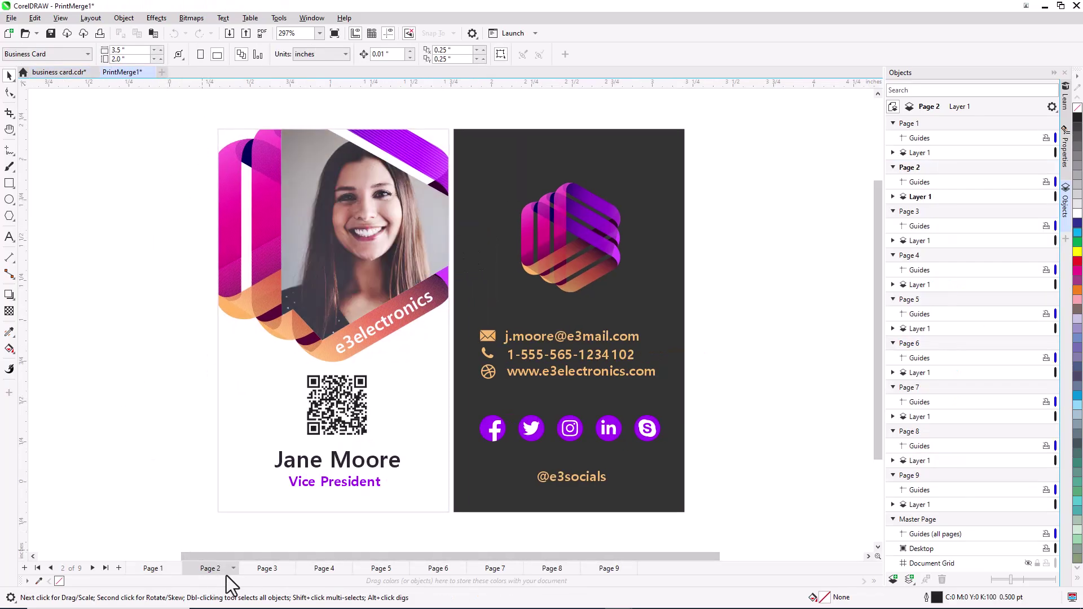
click(268, 570)
click(321, 571)
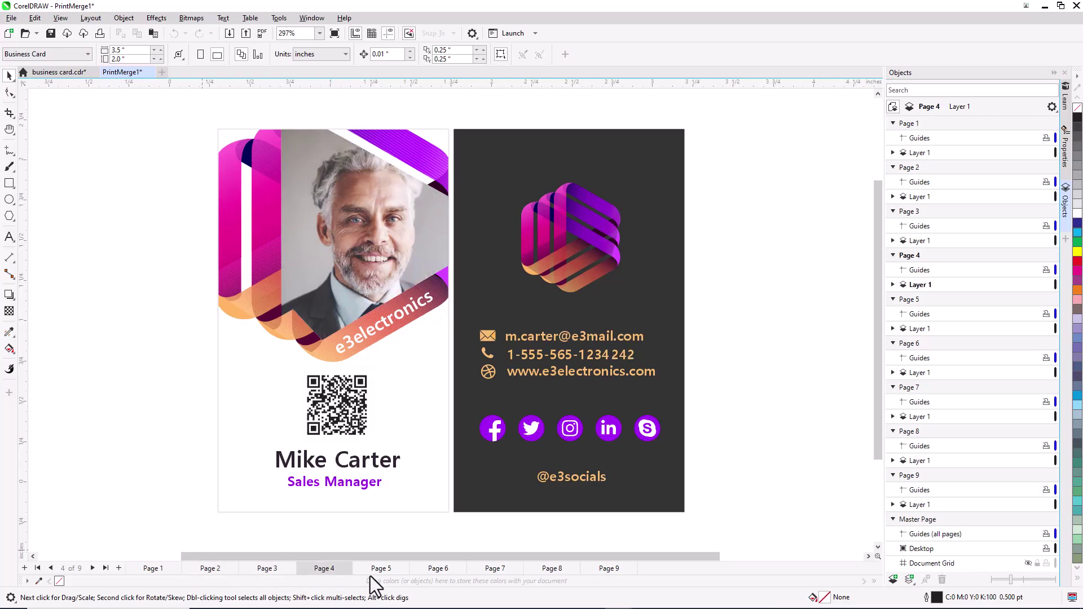
click(373, 573)
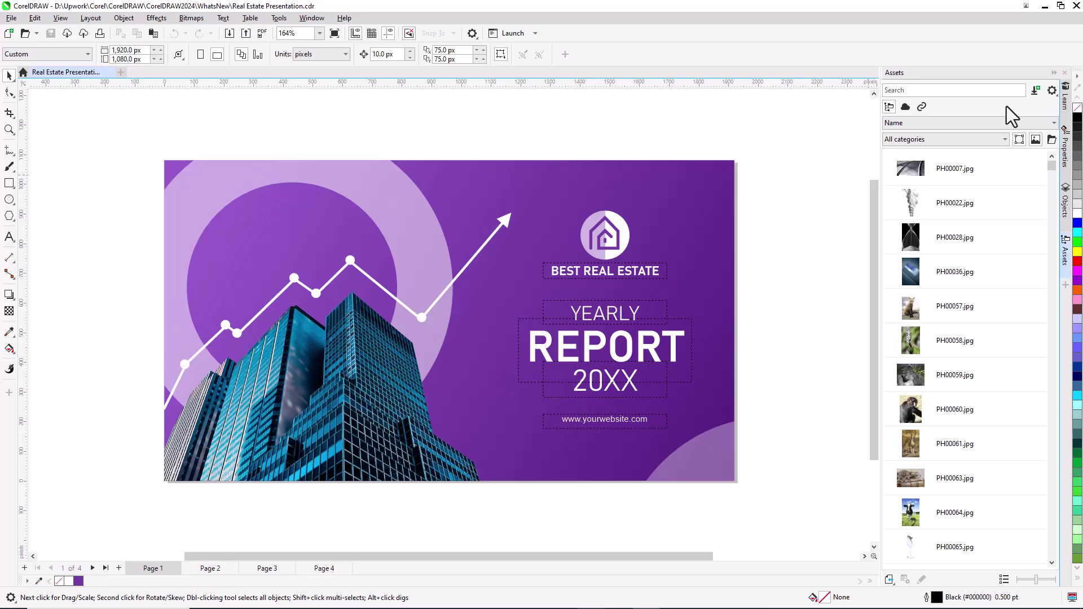
Step: Expand the asset category tree and filter to Architecture, then Buildings, then Business
click(1051, 140)
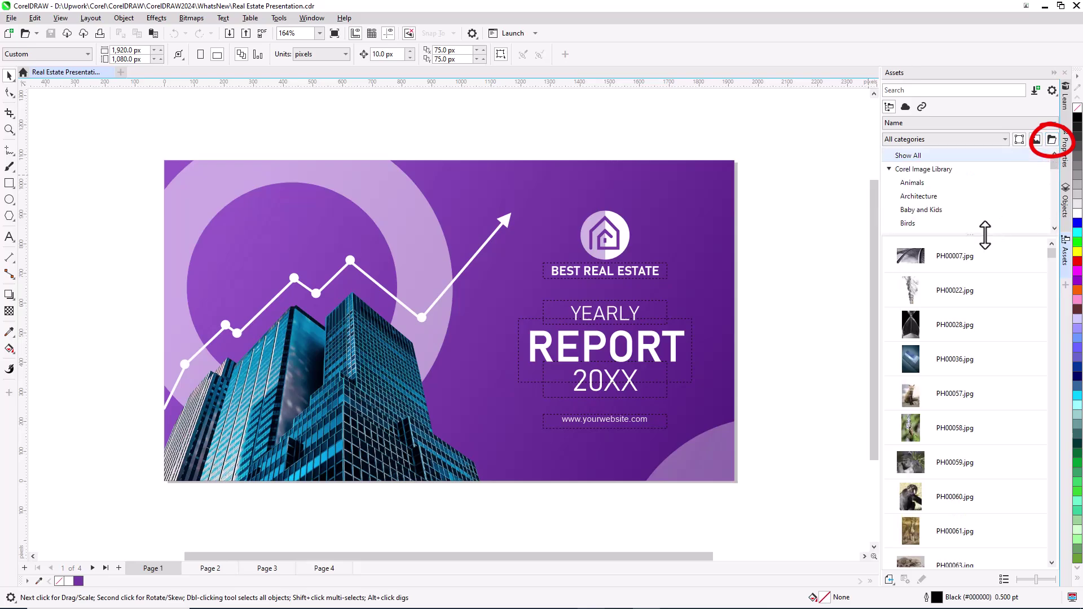
drag(977, 236, 967, 283)
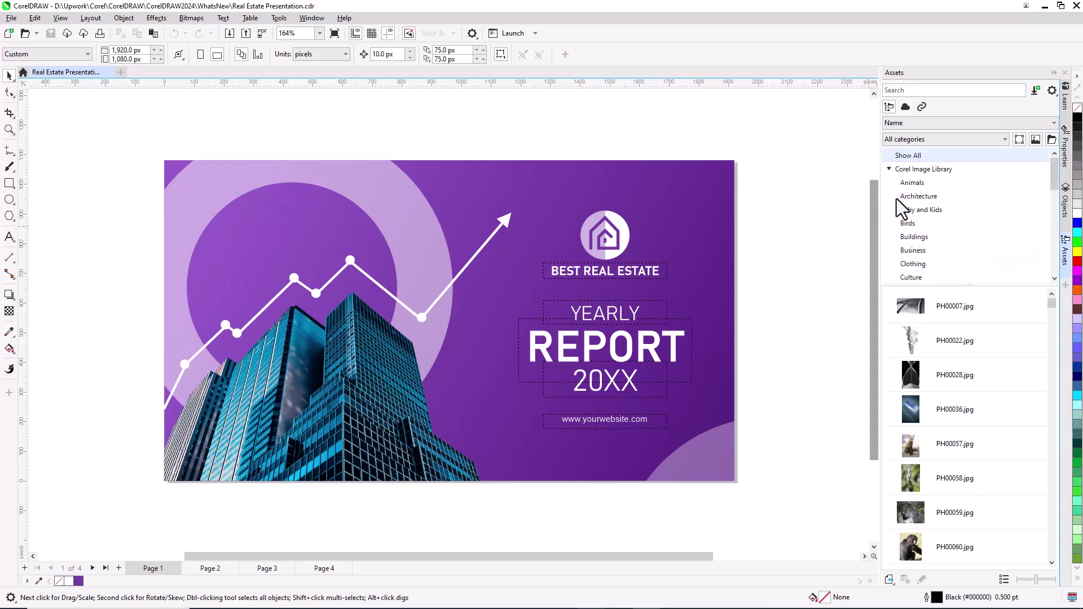
click(923, 196)
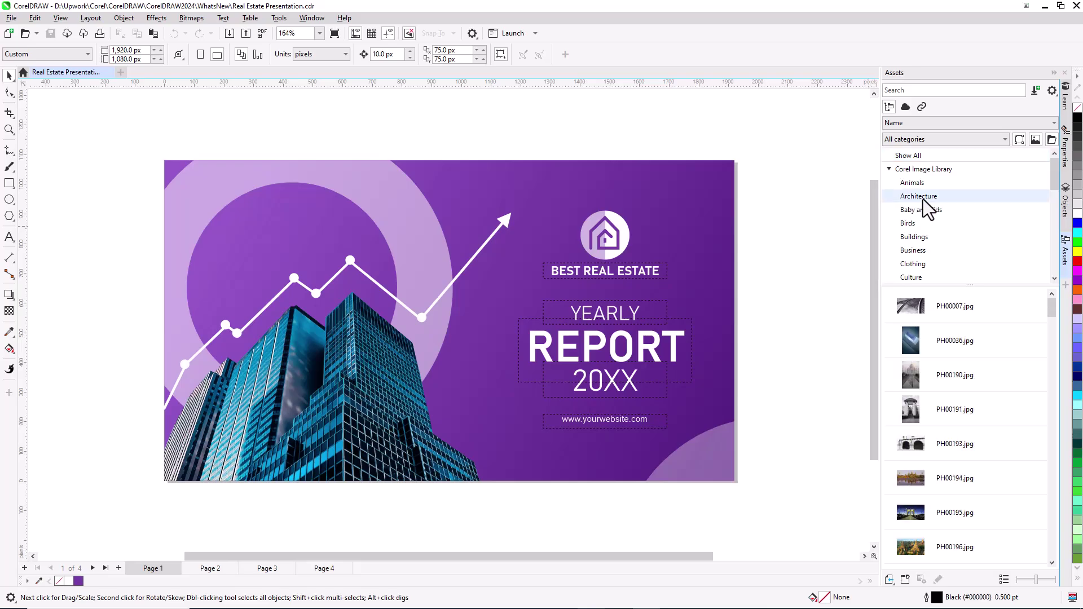
click(917, 237)
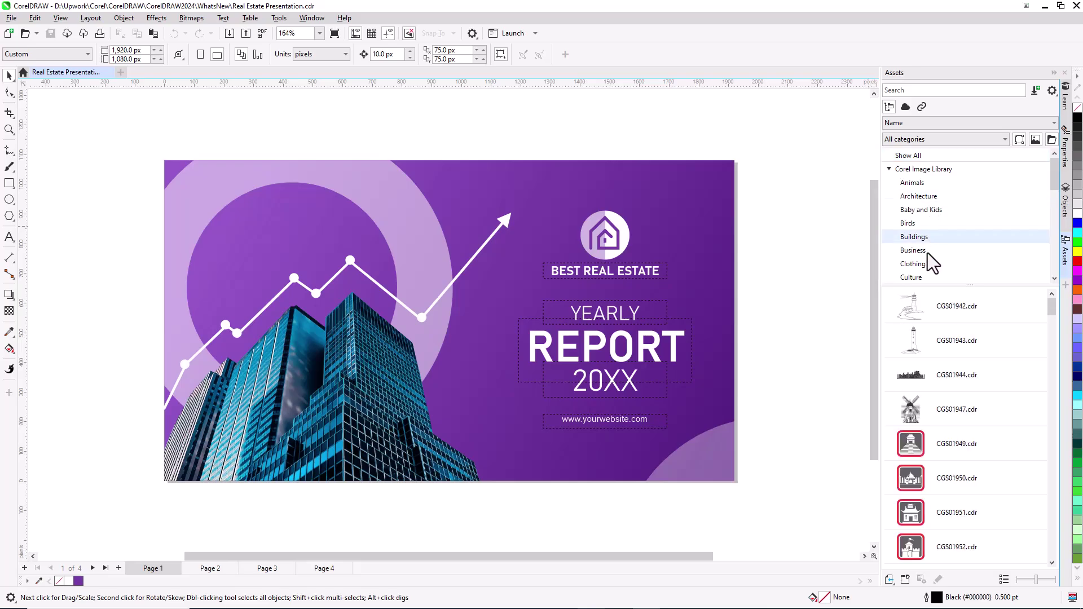
click(928, 253)
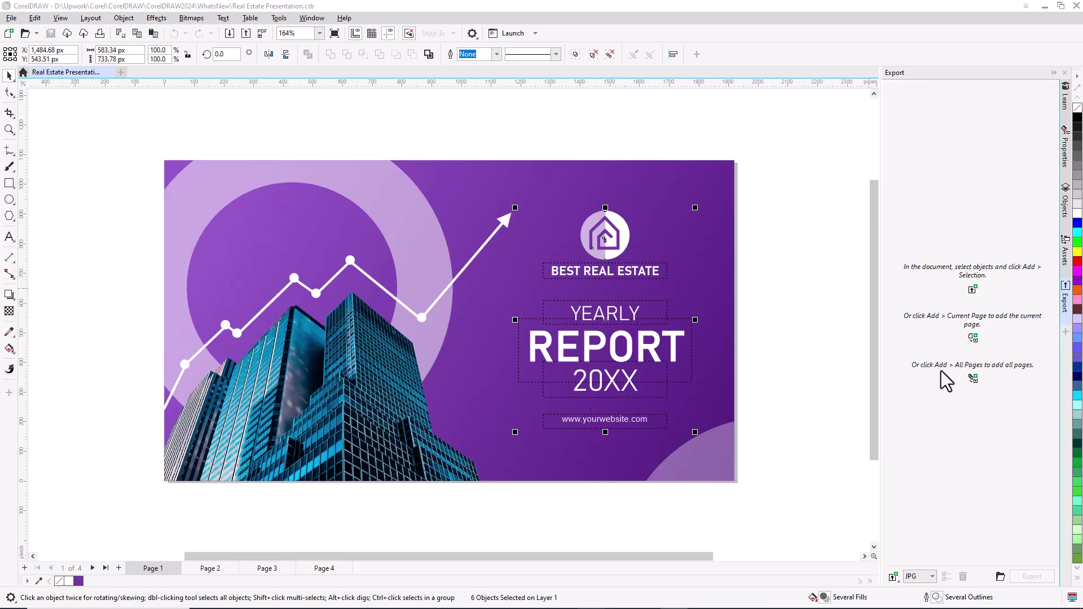
Step: Add all pages to the Export list and open the format choices beside JPG
click(973, 378)
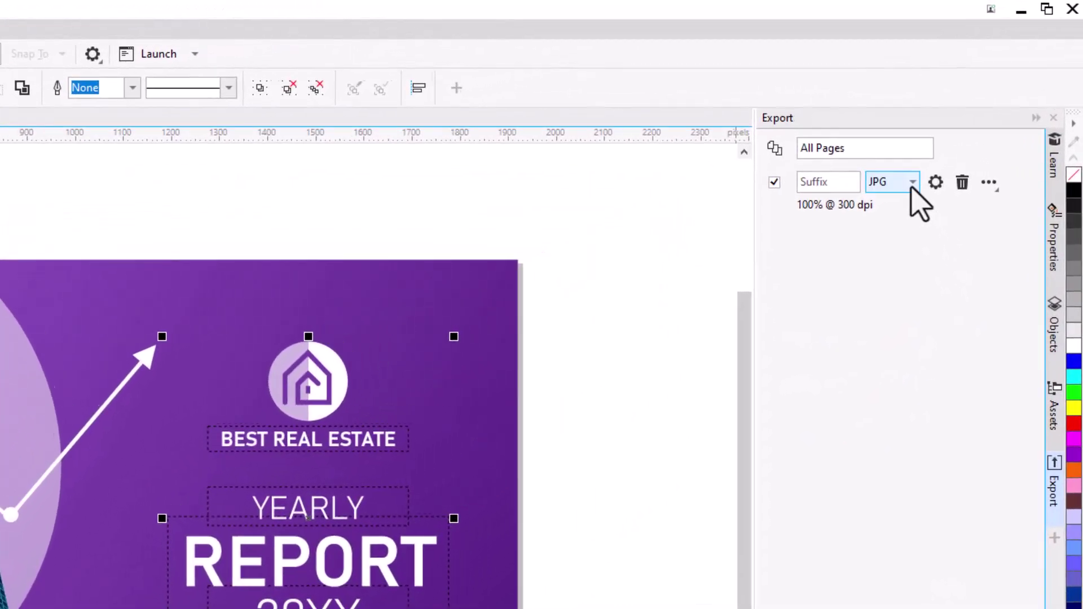
click(953, 137)
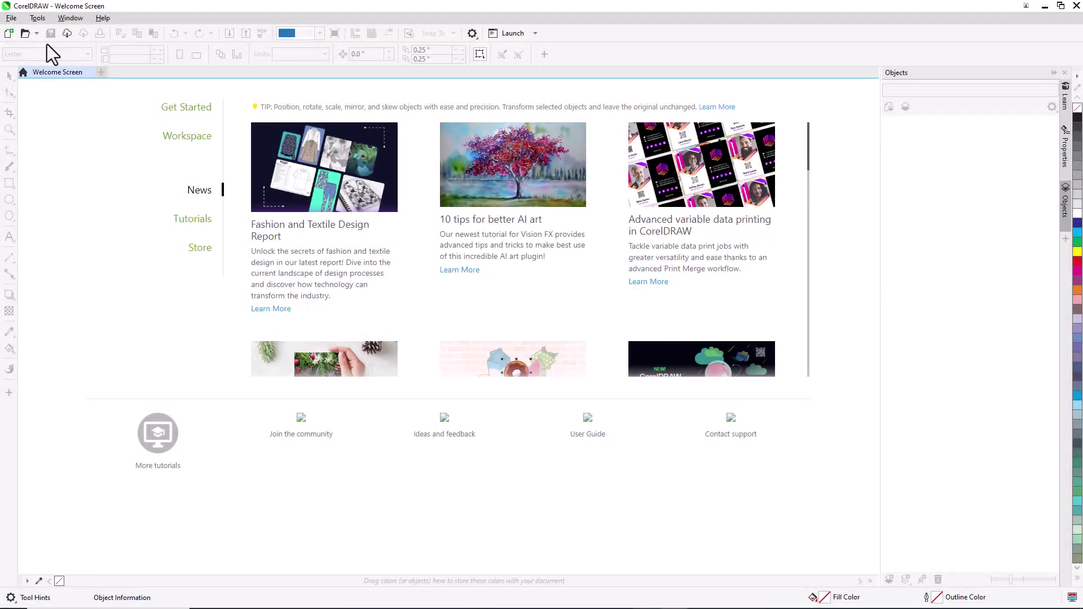
Step: Open the Recipe PDF and accept the default Import PDF settings
click(25, 34)
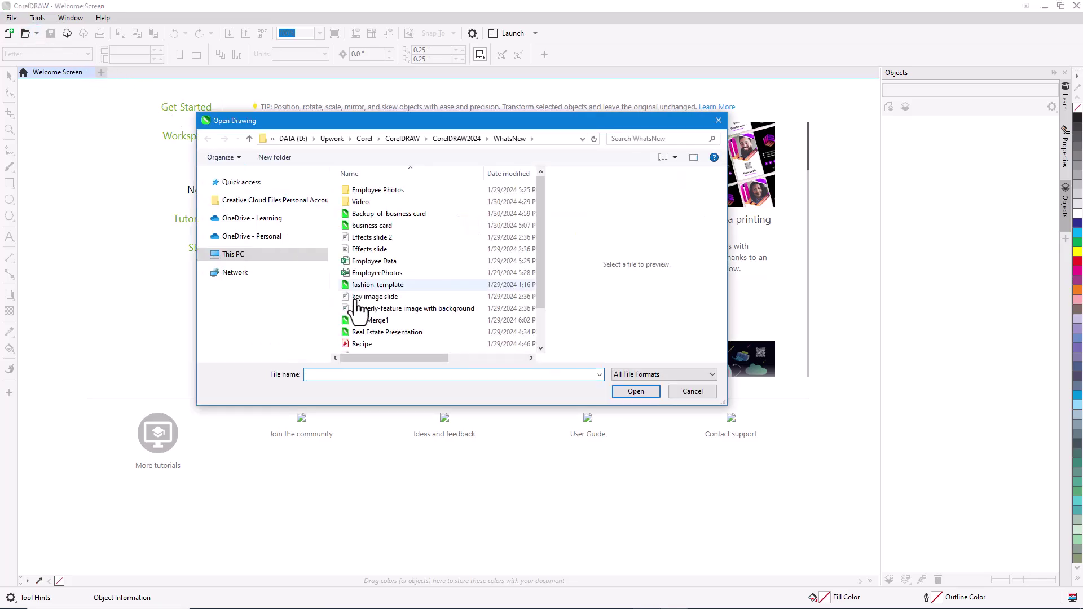
click(382, 344)
click(638, 415)
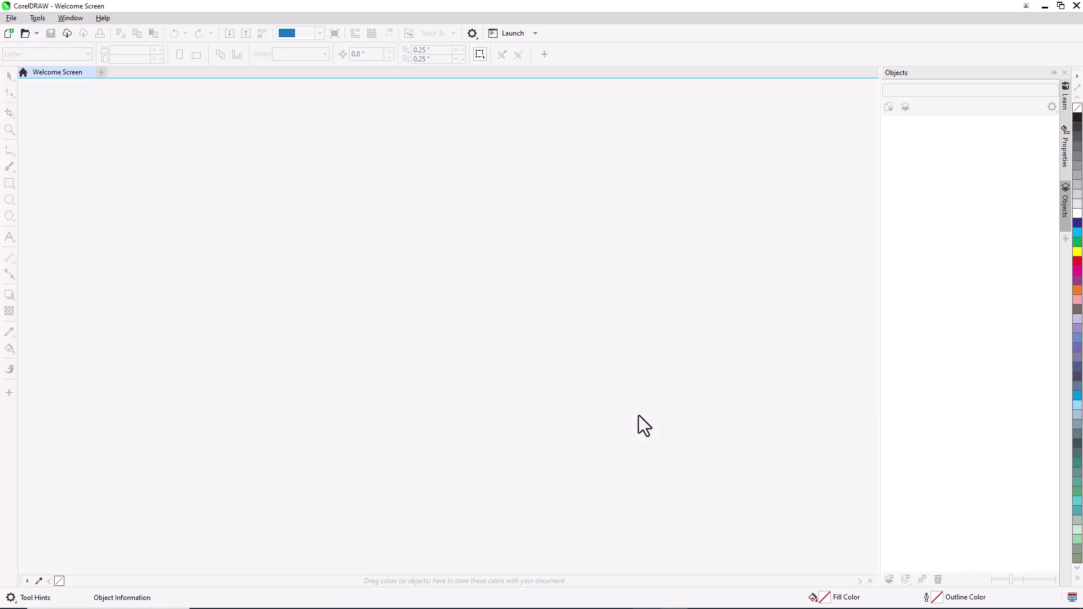
click(561, 348)
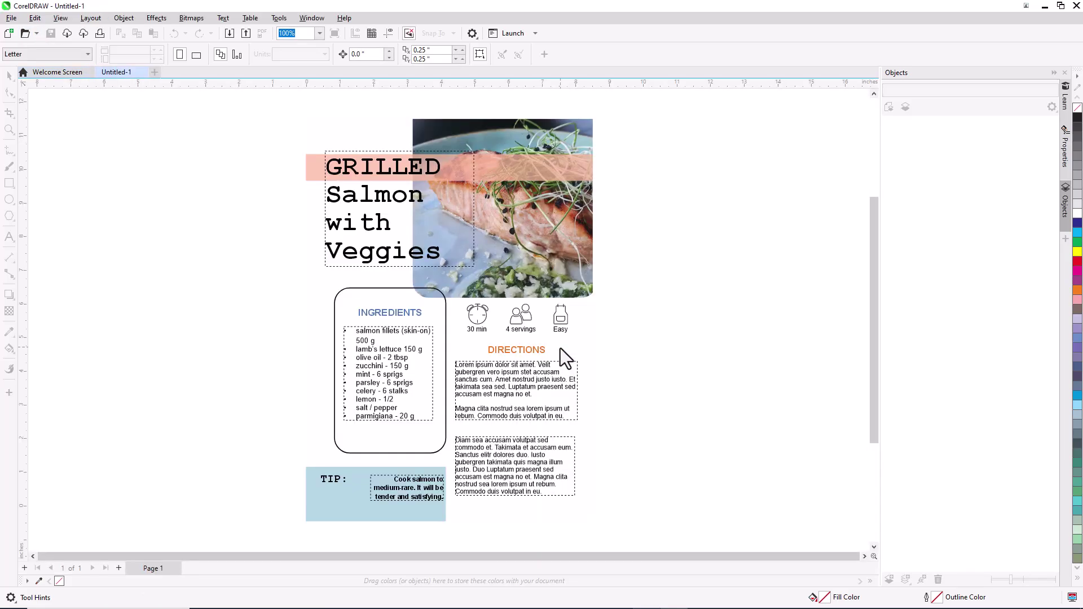